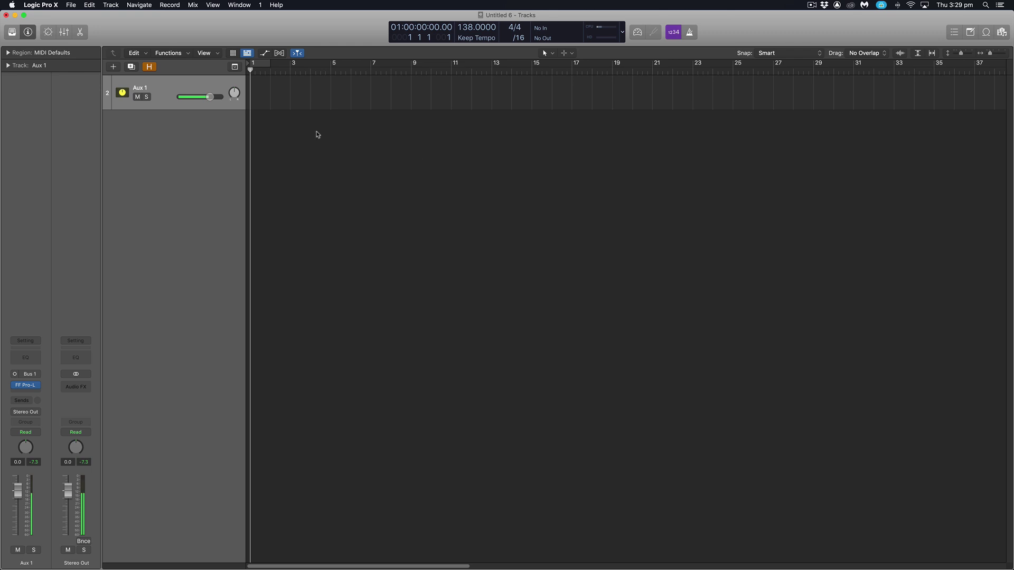
# - Create a software instrument track loaded with Sonic Academy Kick 2 in Stereo
pyautogui.click(113, 68)
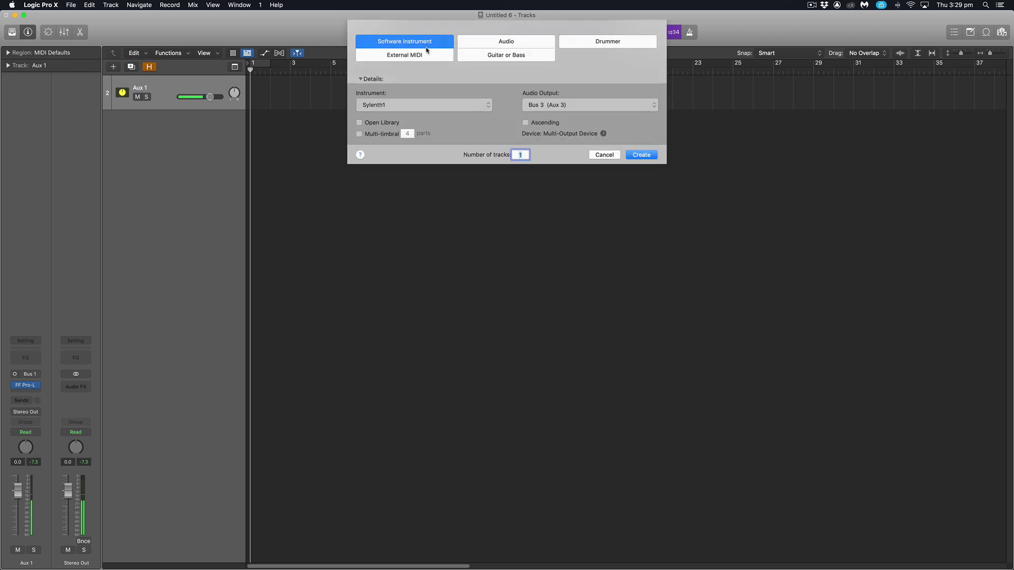
pyautogui.click(425, 105)
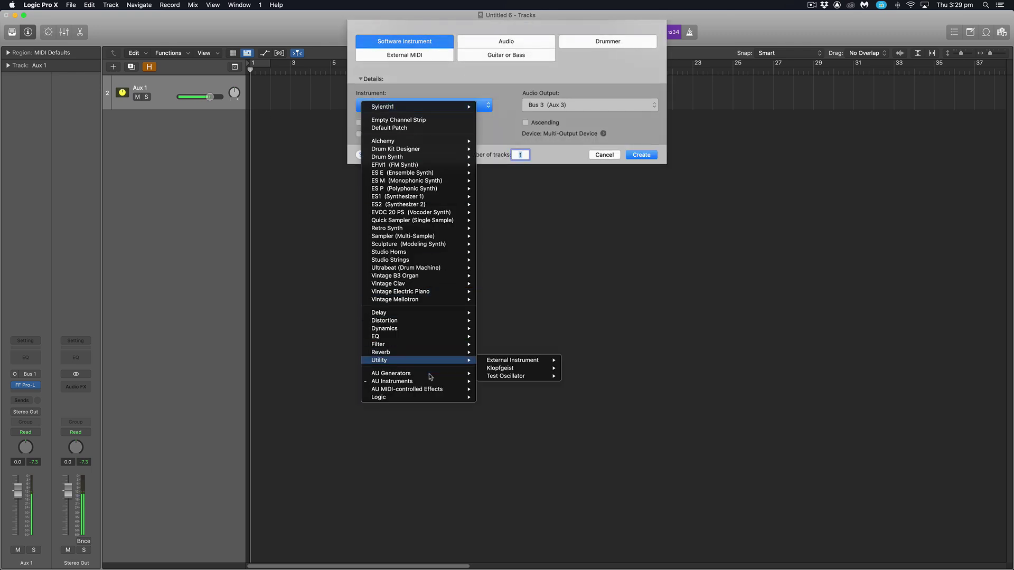
pyautogui.moveTo(423, 382)
pyautogui.moveTo(528, 468)
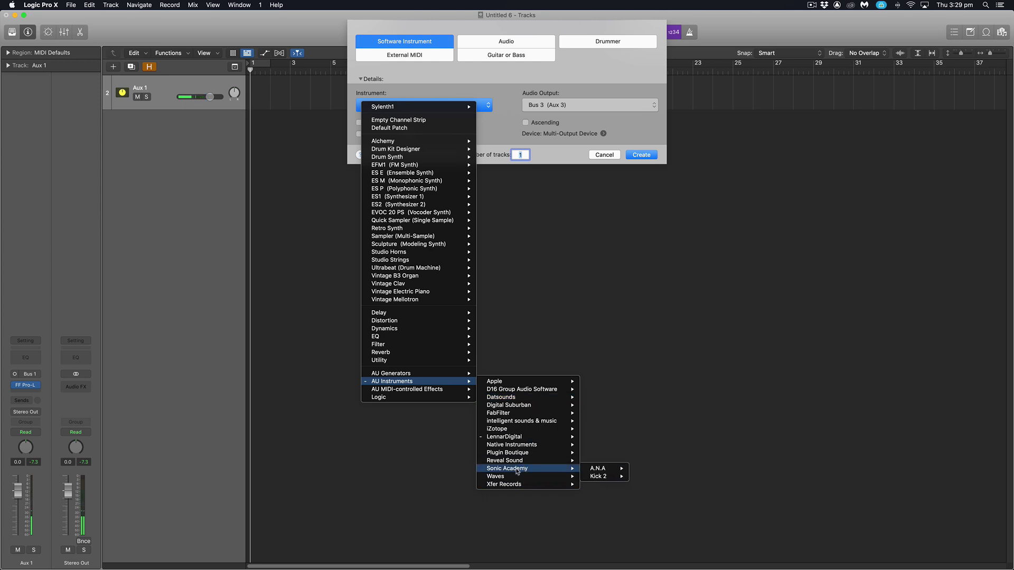
pyautogui.moveTo(602, 476)
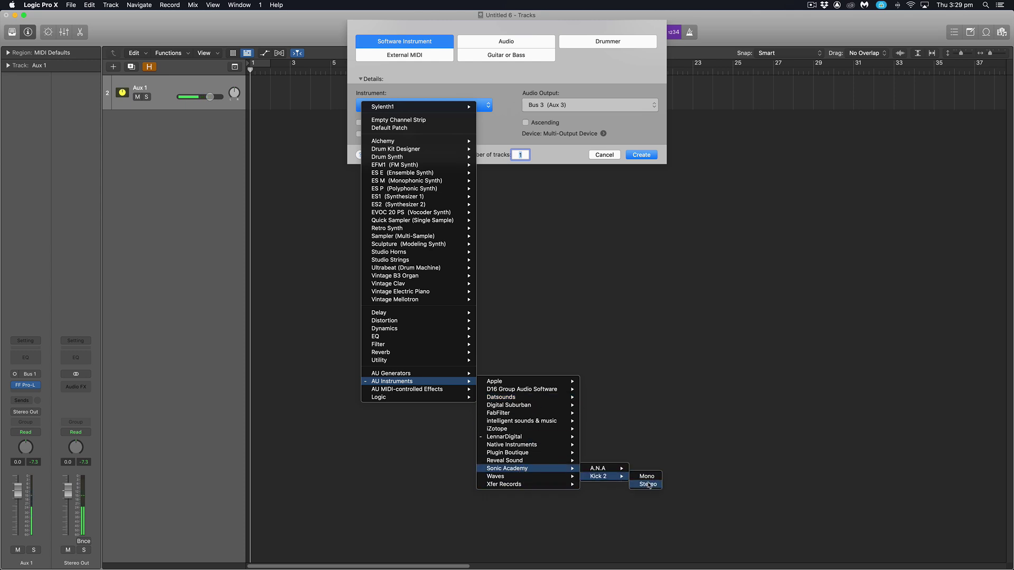
pyautogui.click(649, 484)
pyautogui.click(643, 161)
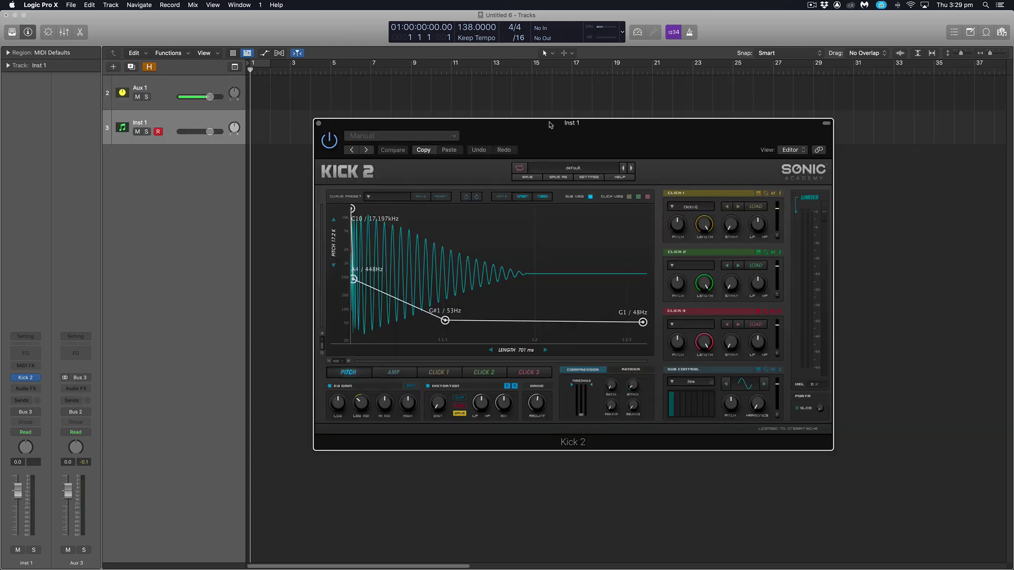
# - Load the Trance 138 > 138 Trance 07 preset in Kick 2
pyautogui.moveTo(544, 134); pyautogui.dragTo(524, 106)
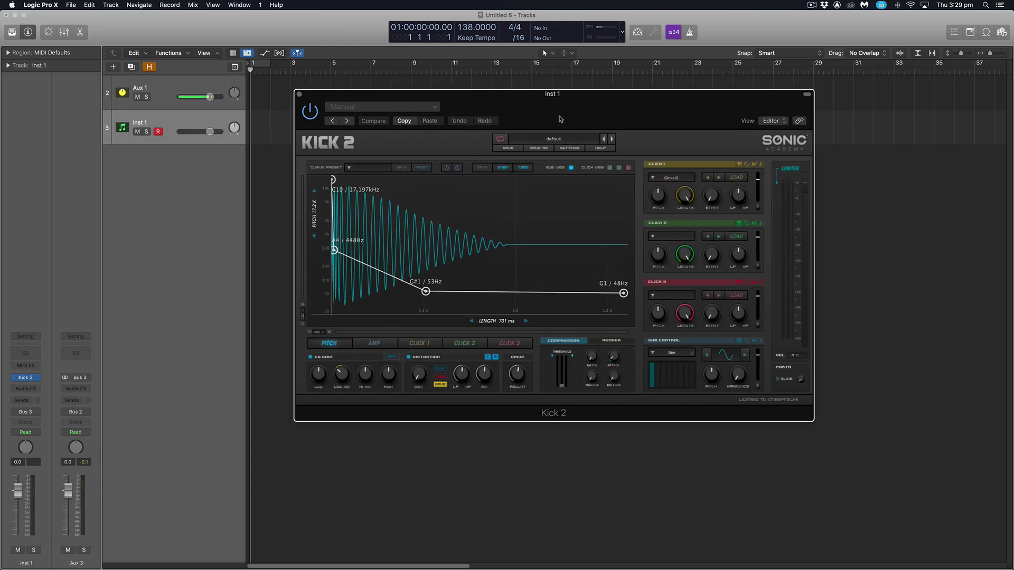
pyautogui.click(569, 142)
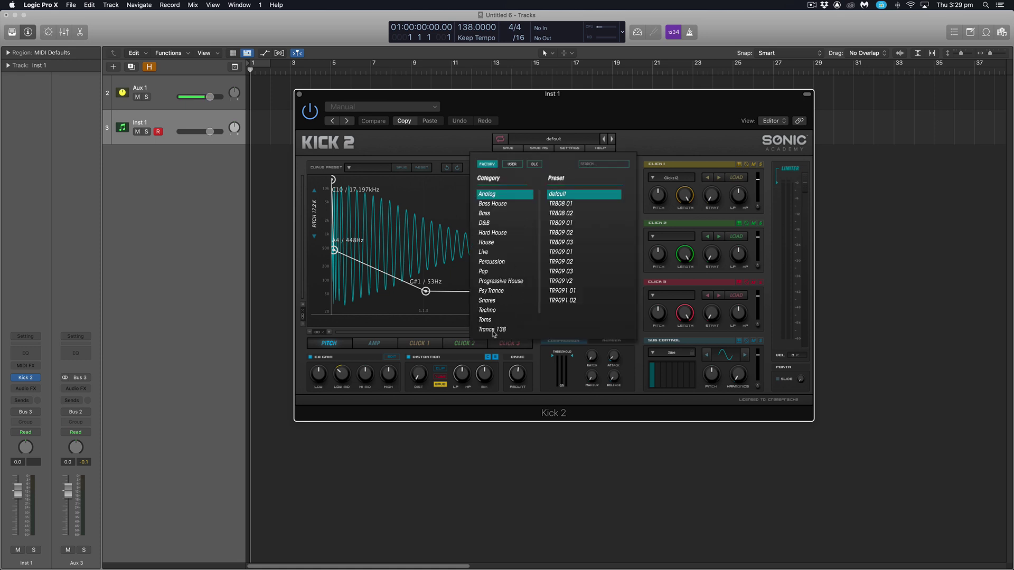
pyautogui.click(493, 329)
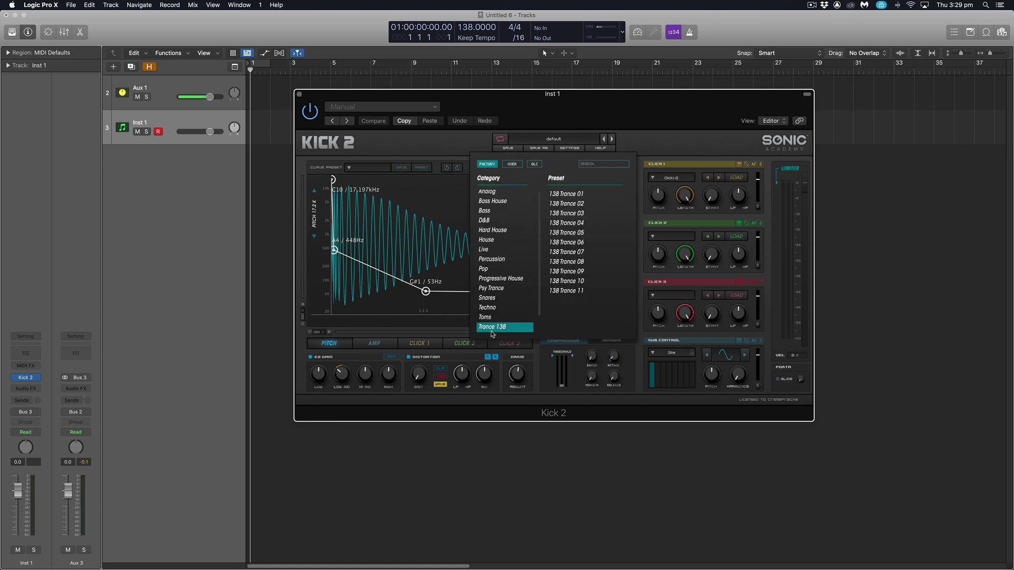
pyautogui.click(572, 253)
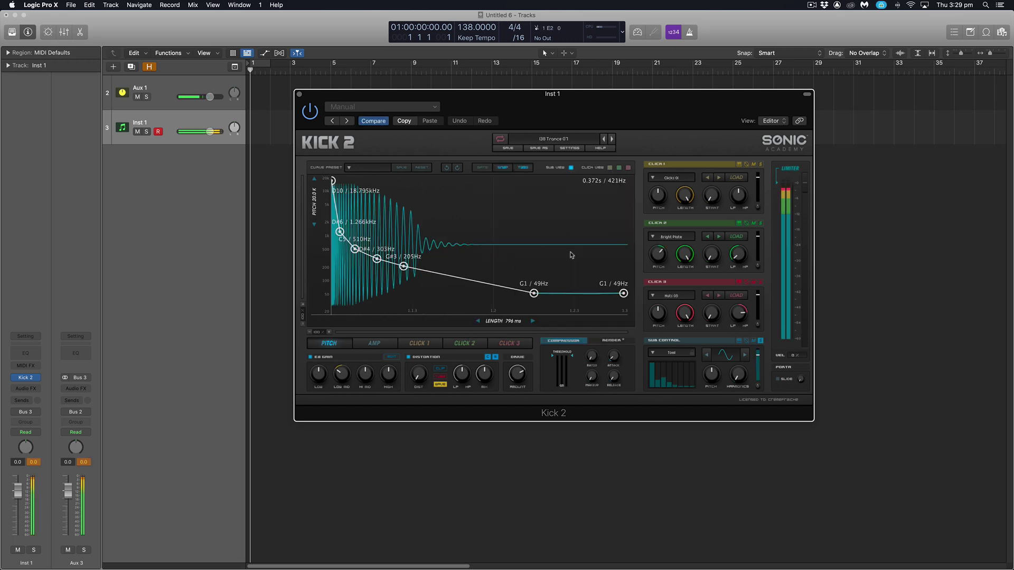
pyautogui.moveTo(580, 117); pyautogui.dragTo(635, 102)
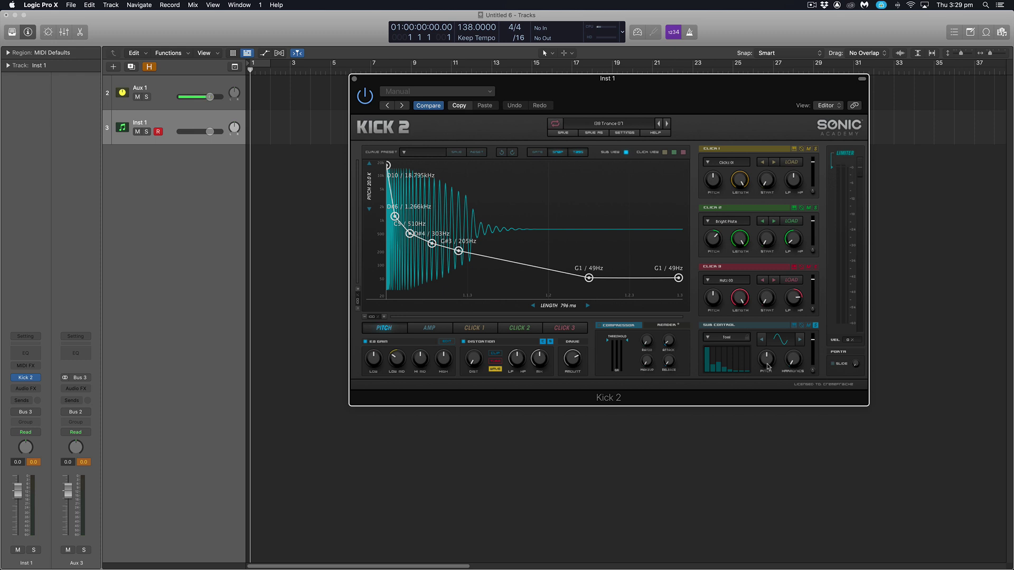
# - Set the sub layer pitch to 3.00 and make the pitch drop reach G1 sooner
pyautogui.moveTo(767, 366)
pyautogui.mouseDown()
pyautogui.moveTo(770, 350)
pyautogui.moveTo(769, 368)
pyautogui.mouseUp()
pyautogui.moveTo(771, 365)
pyautogui.mouseDown()
pyautogui.moveTo(767, 342)
pyautogui.moveTo(768, 370)
pyautogui.mouseUp()
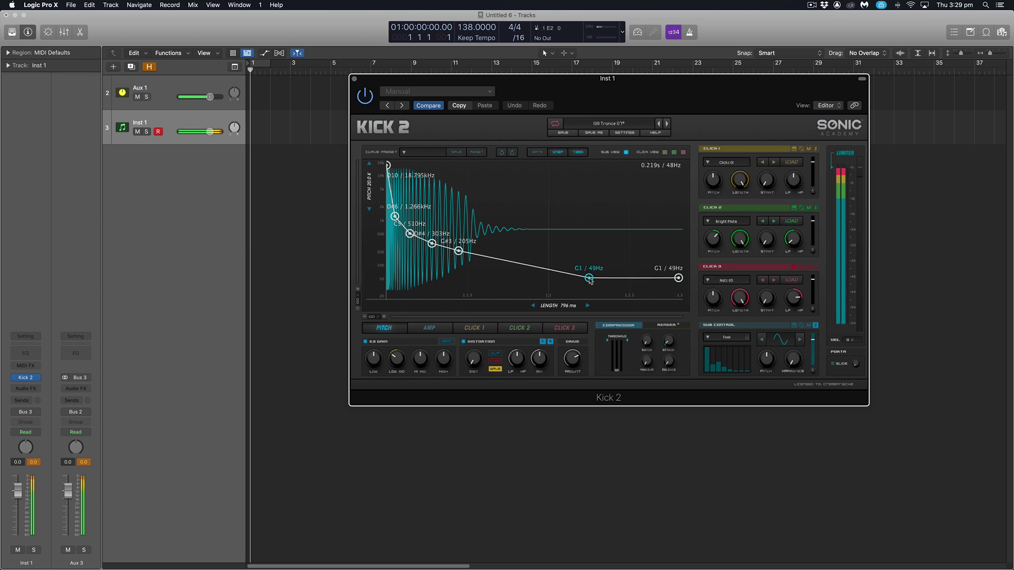
pyautogui.moveTo(590, 279); pyautogui.dragTo(547, 280)
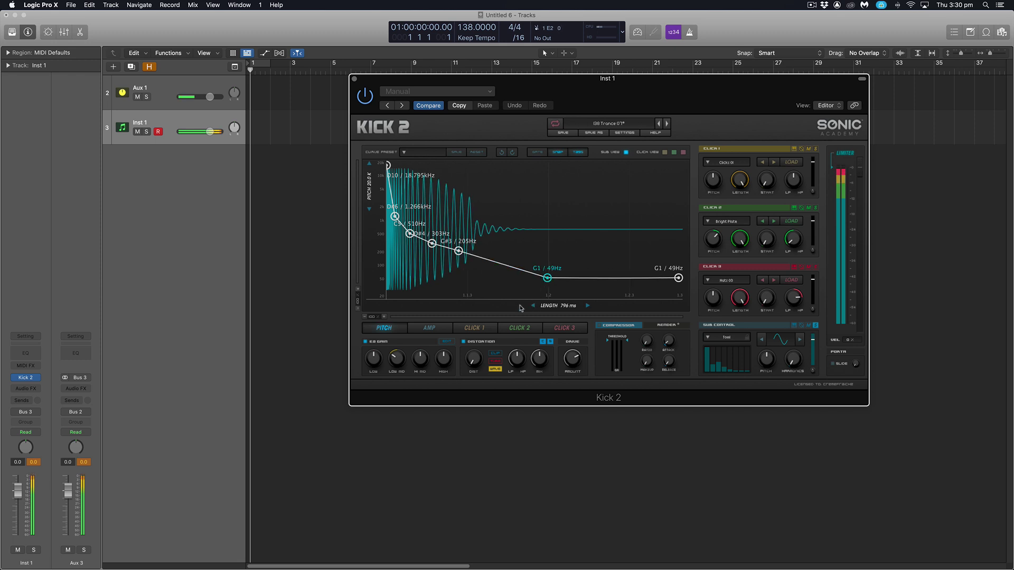
# - Reshape the amp envelope with raised early points and a shorter tail, then close Kick 2
pyautogui.click(429, 328)
pyautogui.moveTo(562, 191); pyautogui.dragTo(543, 178)
pyautogui.moveTo(590, 226); pyautogui.dragTo(553, 214)
pyautogui.moveTo(593, 270); pyautogui.dragTo(569, 253)
pyautogui.moveTo(636, 298); pyautogui.dragTo(602, 297)
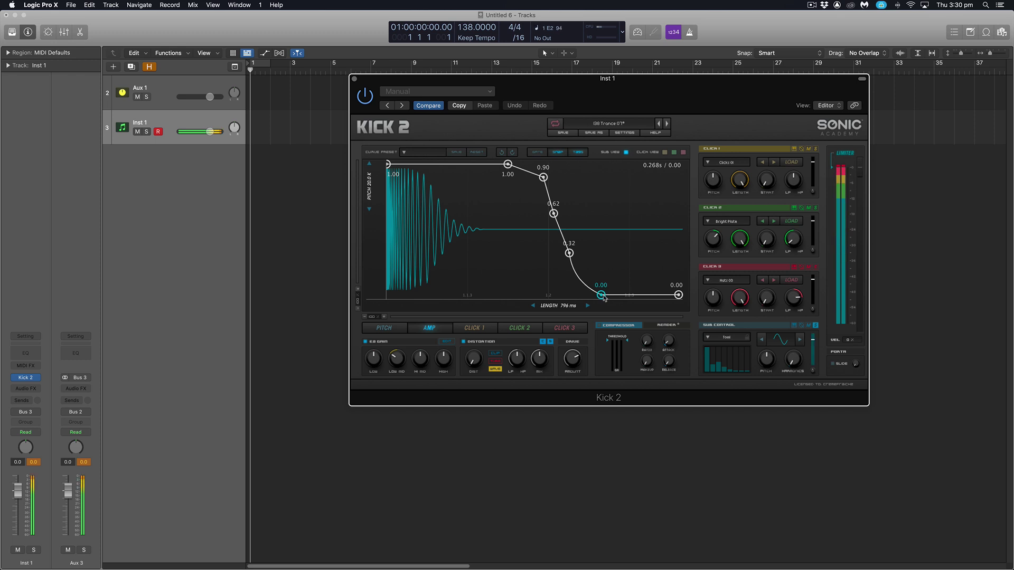
pyautogui.click(354, 79)
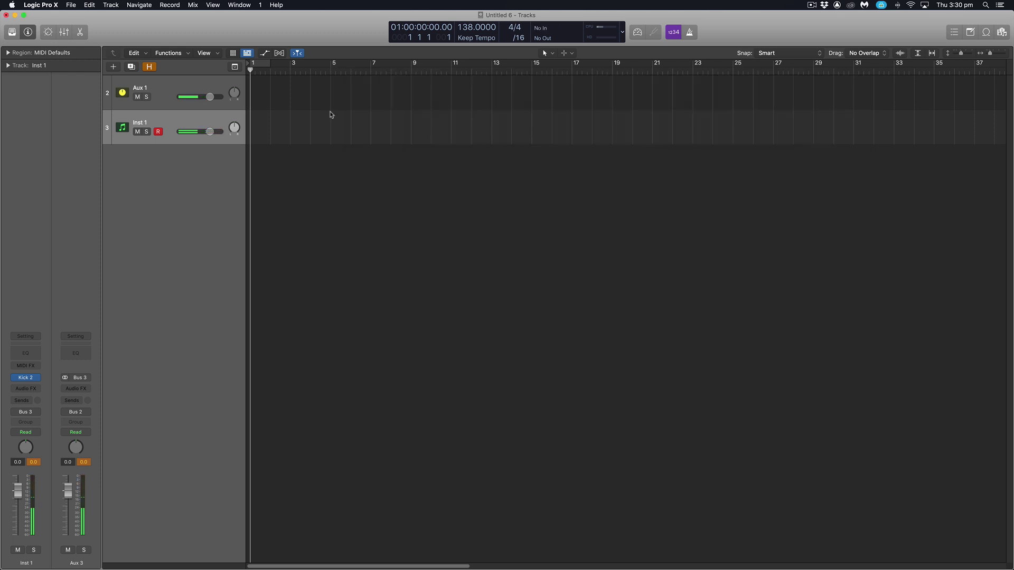
# - Create an empty MIDI region at bar 1 on Inst 1 and open it in the Piano Roll
pyautogui.rightClick(262, 128)
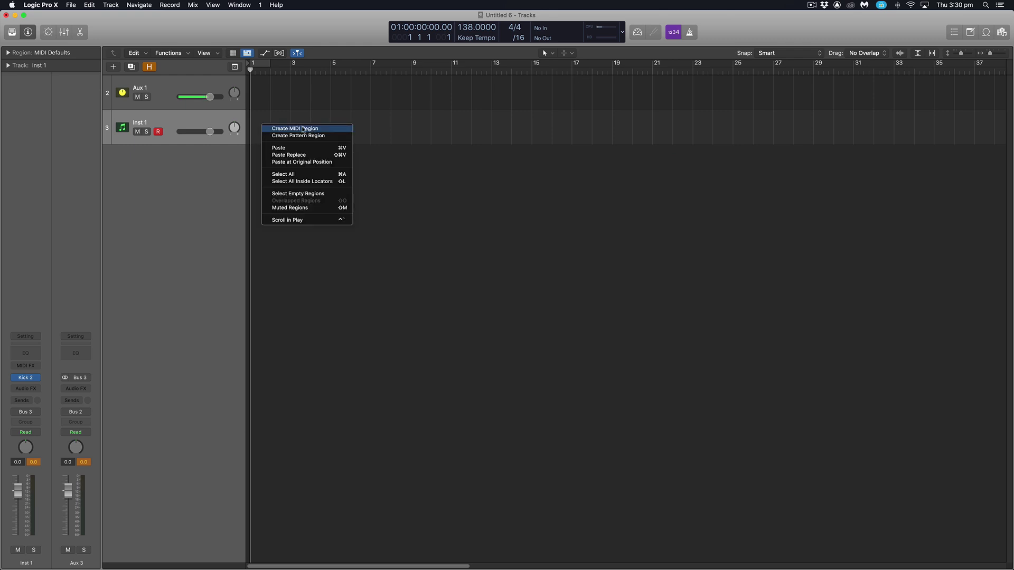
pyautogui.click(303, 129)
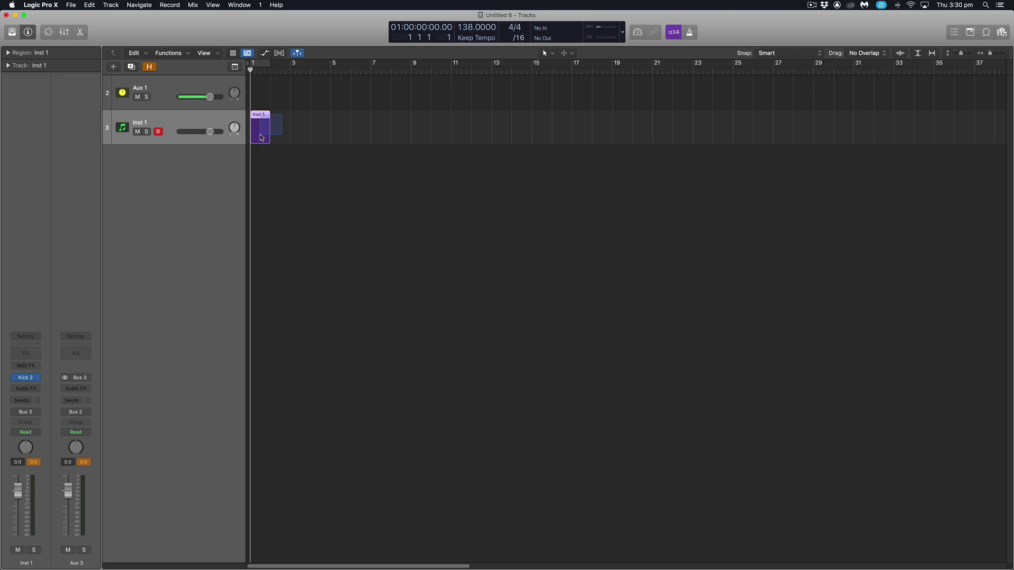
pyautogui.doubleClick(261, 137)
pyautogui.doubleClick(265, 120)
pyautogui.doubleClick(265, 120)
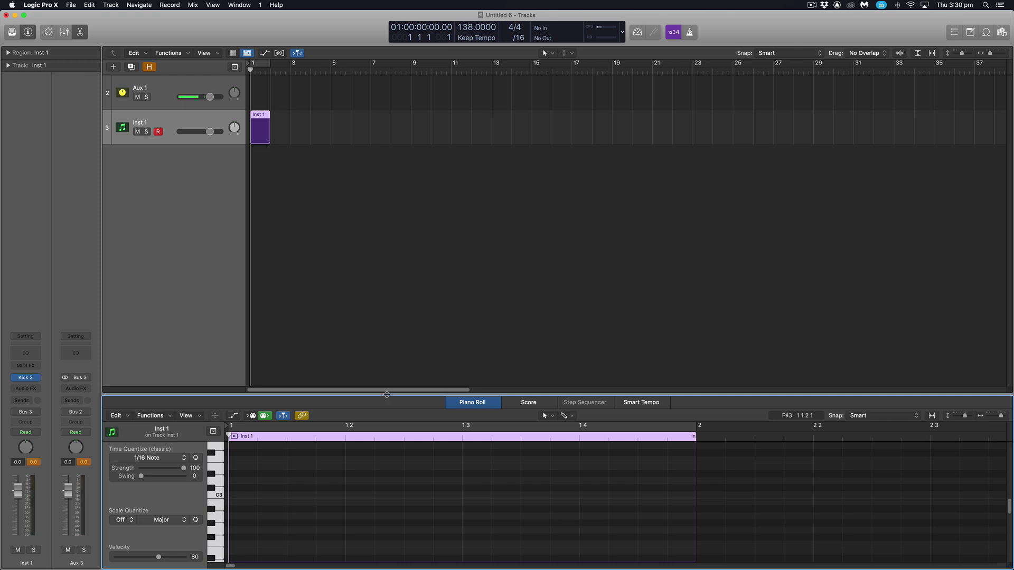
pyautogui.moveTo(387, 395); pyautogui.dragTo(333, 226)
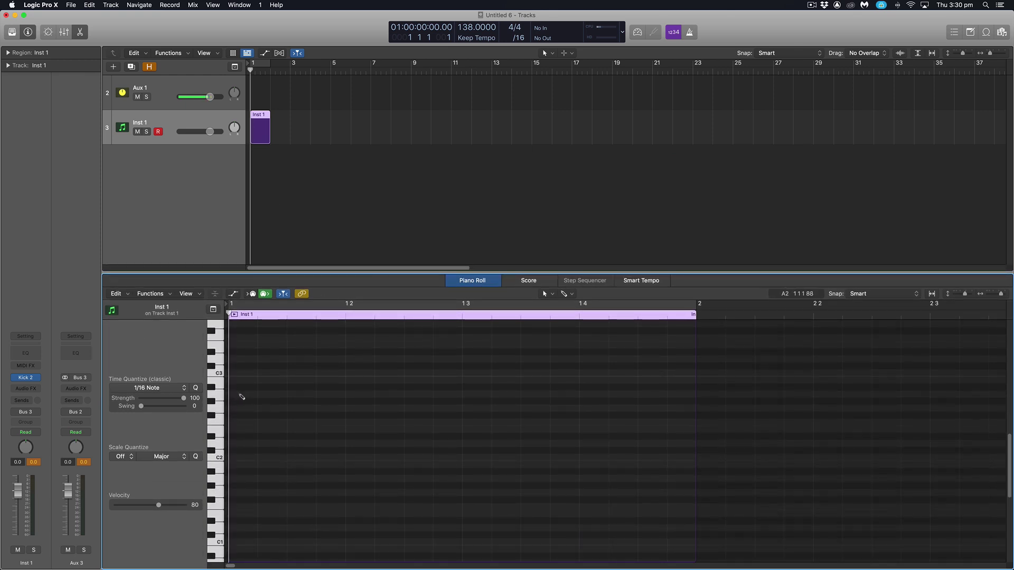
# - Draw four A#2 kick notes on the beats and play them back
pyautogui.click(242, 394)
pyautogui.click(359, 394)
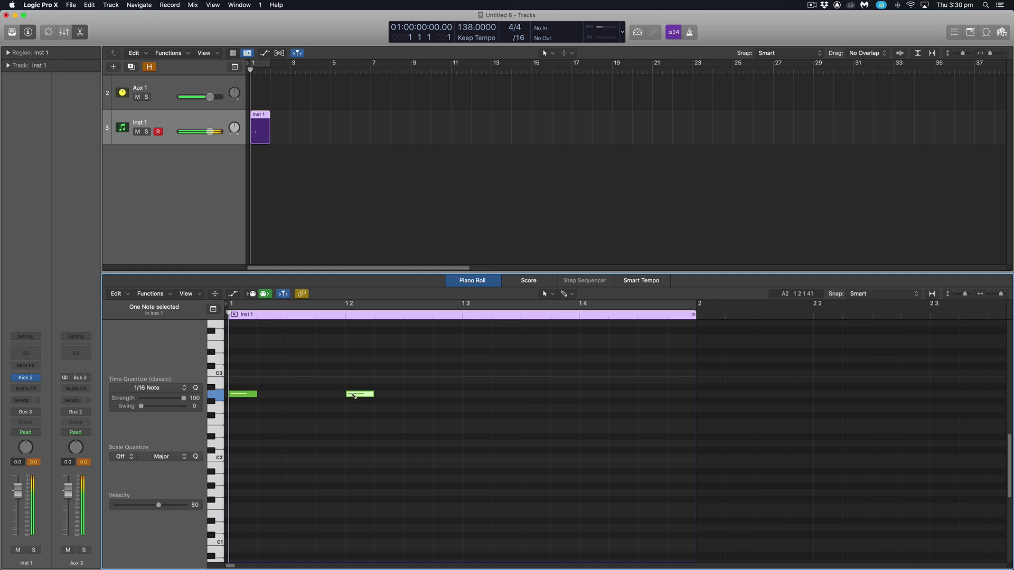
pyautogui.click(474, 394)
pyautogui.click(602, 394)
pyautogui.moveTo(635, 364)
pyautogui.mouseDown()
pyautogui.moveTo(262, 446)
pyautogui.moveTo(262, 406)
pyautogui.moveTo(287, 403)
pyautogui.mouseUp()
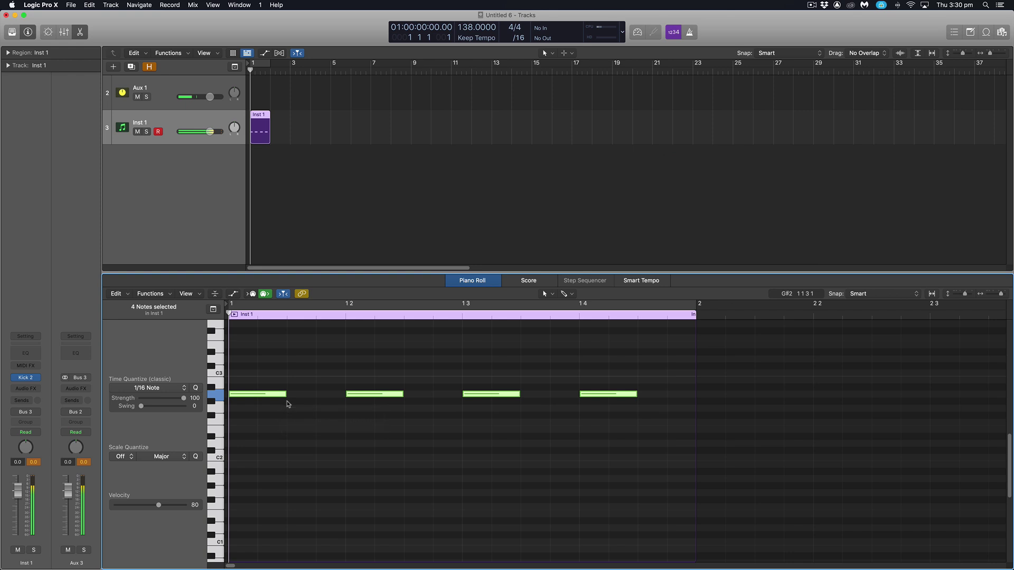
pyautogui.press('space')
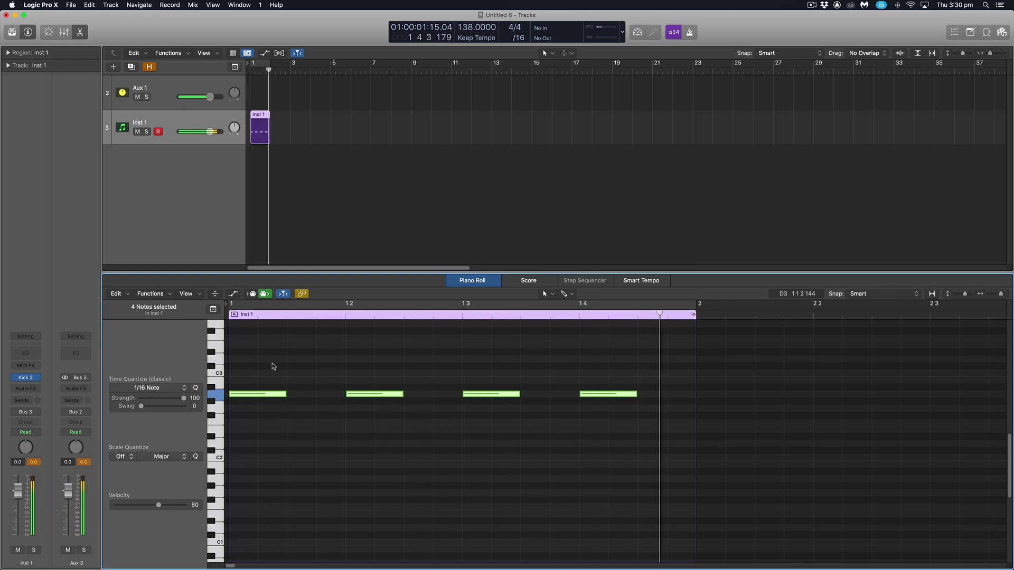
pyautogui.moveTo(264, 368); pyautogui.dragTo(617, 442)
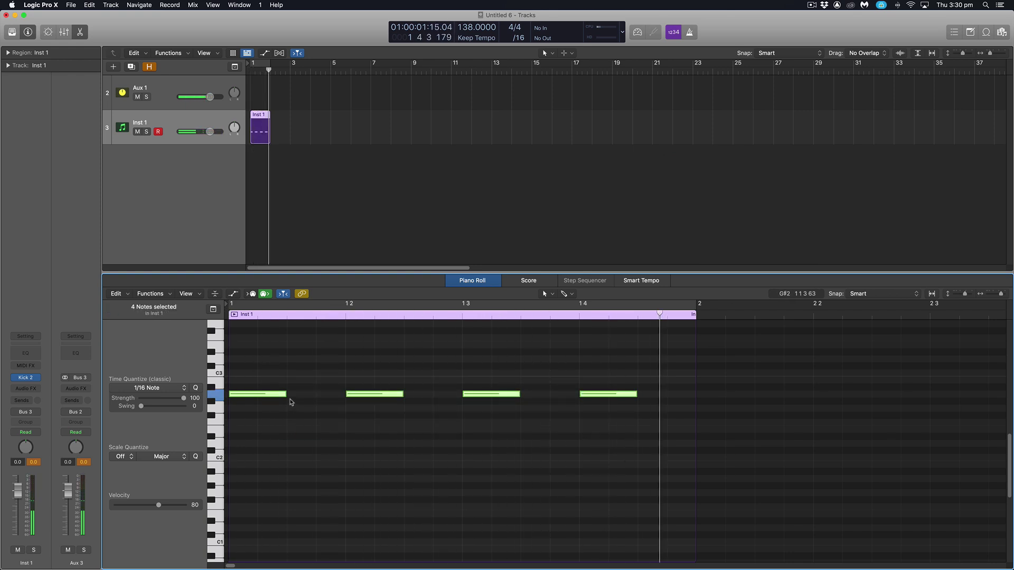
pyautogui.moveTo(262, 395)
pyautogui.mouseDown()
pyautogui.moveTo(262, 418)
pyautogui.moveTo(263, 397)
pyautogui.mouseUp()
# - Lower the kick track to -4.2 dB and loop playback over bar 1
pyautogui.moveTo(213, 133); pyautogui.dragTo(206, 133)
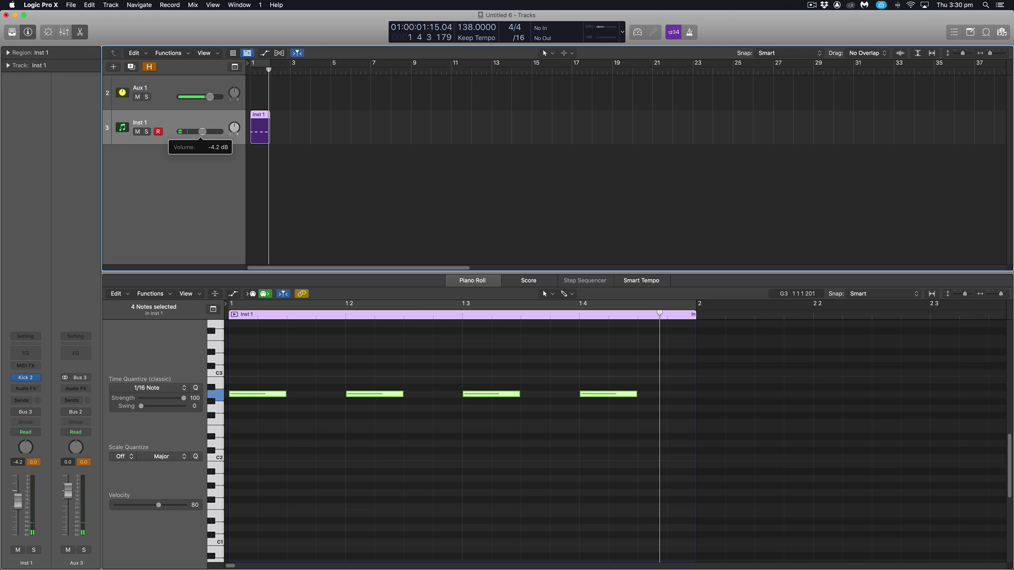
pyautogui.moveTo(295, 123); pyautogui.dragTo(248, 137)
pyautogui.press('super+u')
pyautogui.press('space')
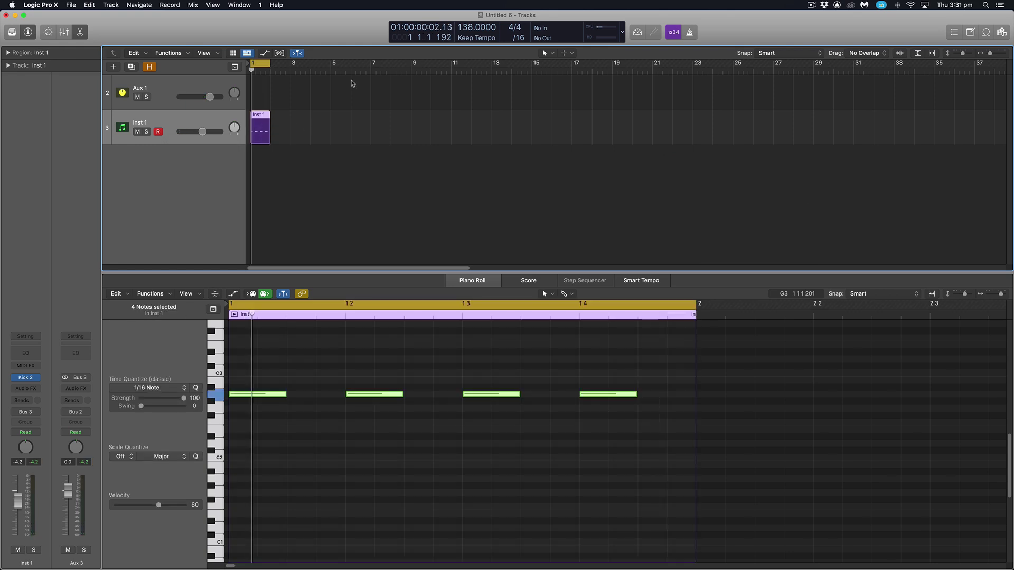
# - Rename the Inst 1 track to Kick Drum
pyautogui.doubleClick(163, 123)
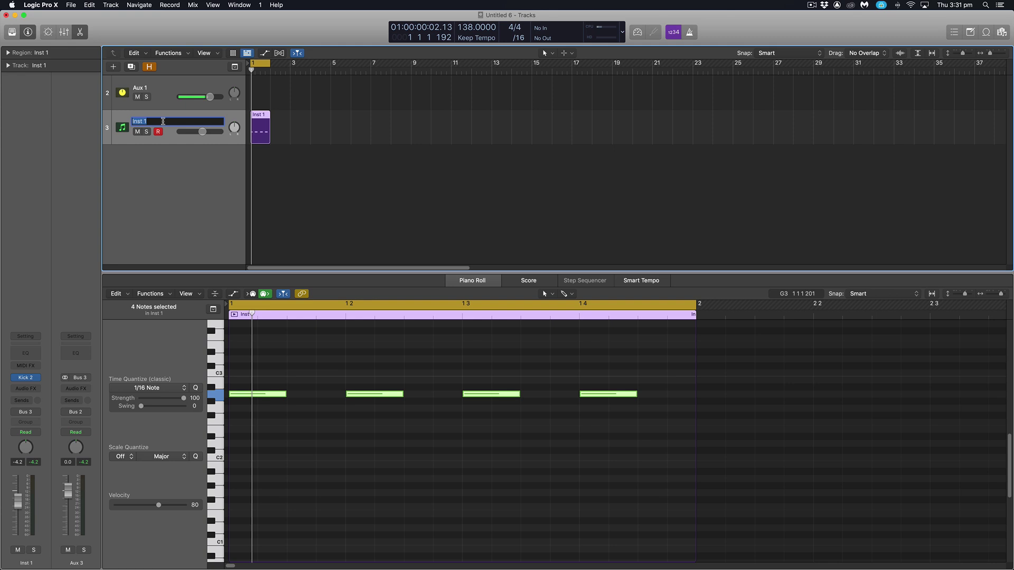
pyautogui.write('Kick Drum')
pyautogui.press('Return')
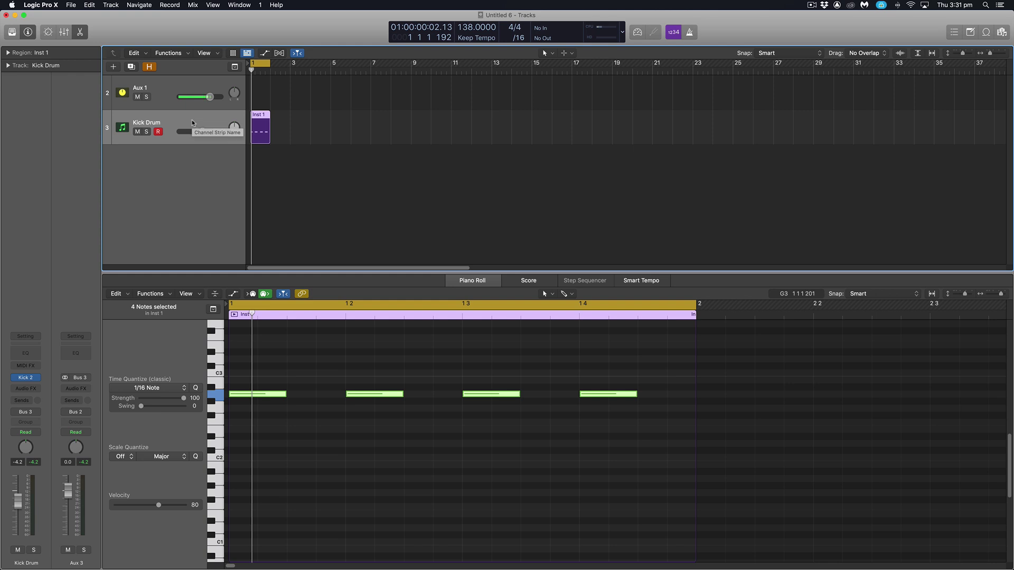
# - Add another software instrument track and load Sylenth1 on it from Recent plug-ins
pyautogui.press('super+d')
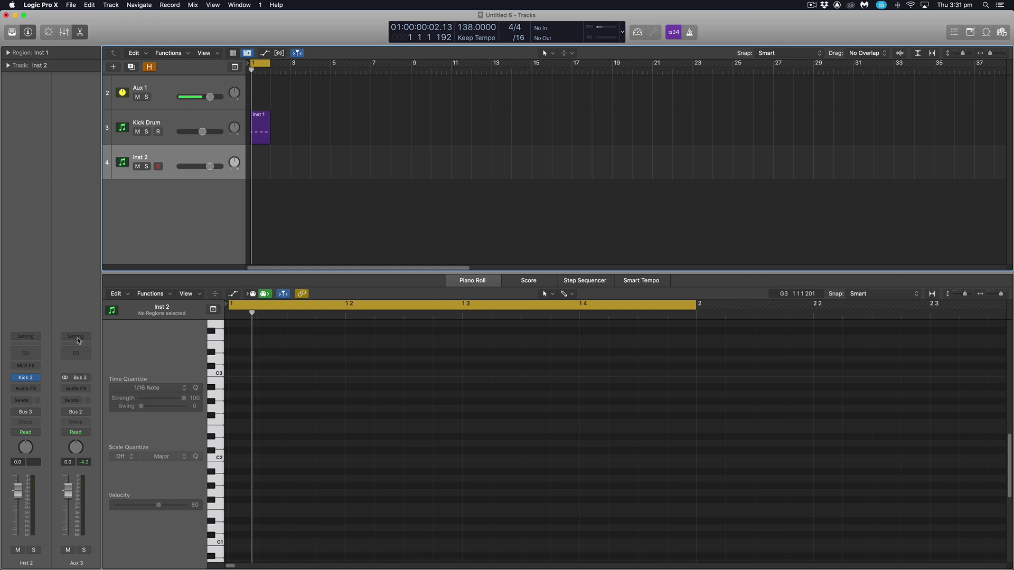
pyautogui.press('alt+super+a')
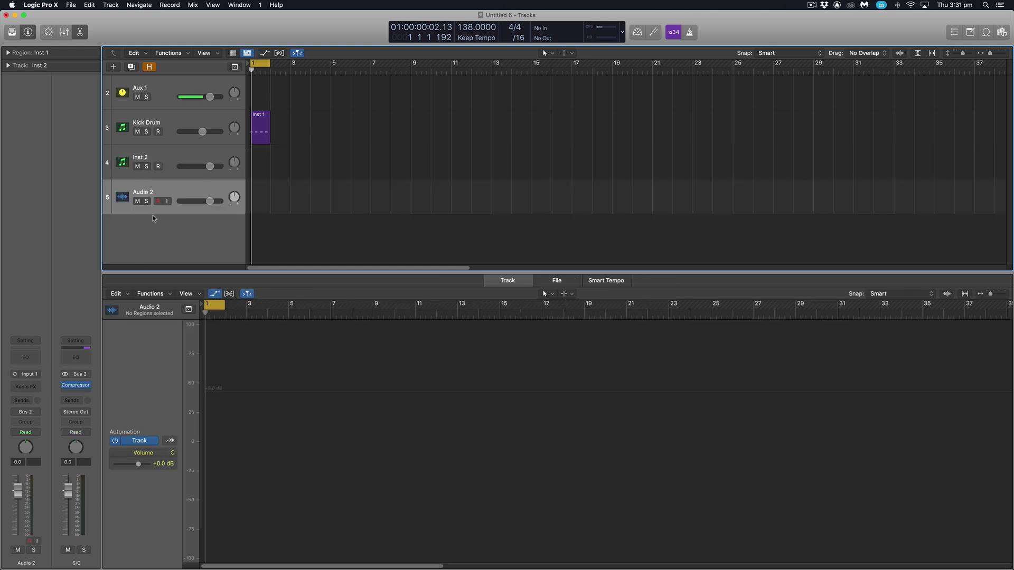
pyautogui.press('super+z')
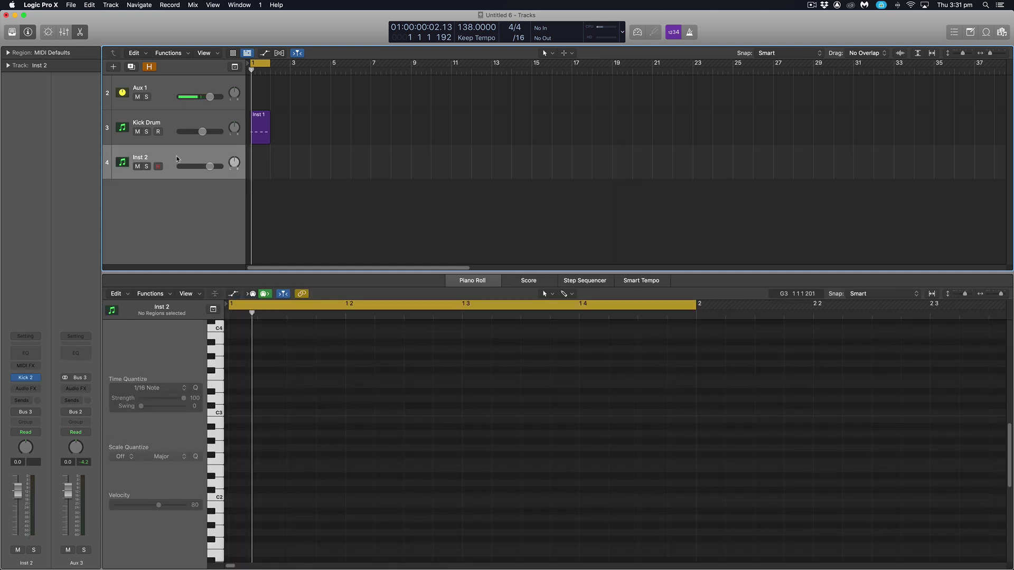
pyautogui.click(37, 378)
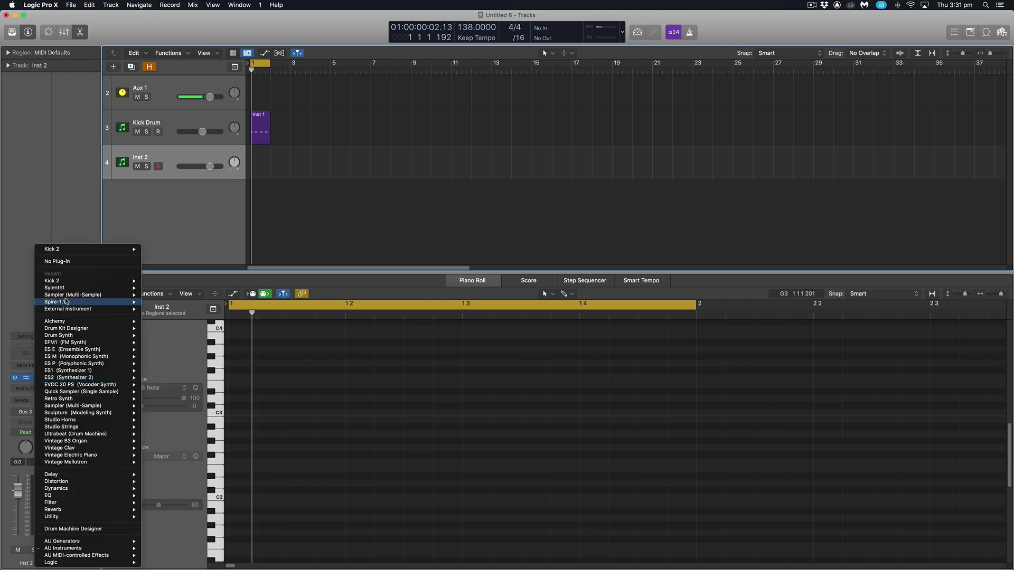
pyautogui.click(156, 289)
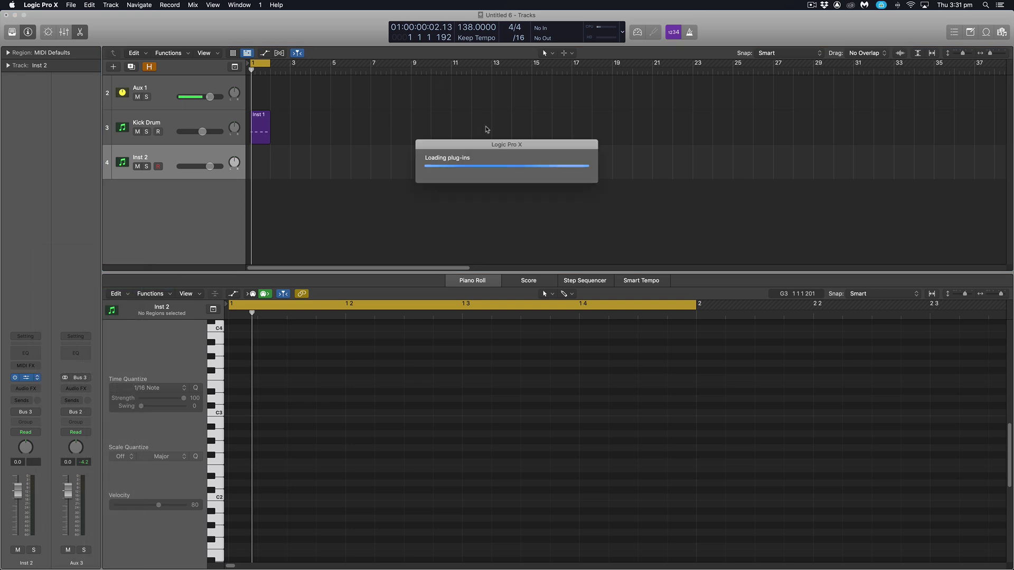
pyautogui.moveTo(604, 115); pyautogui.dragTo(680, 75)
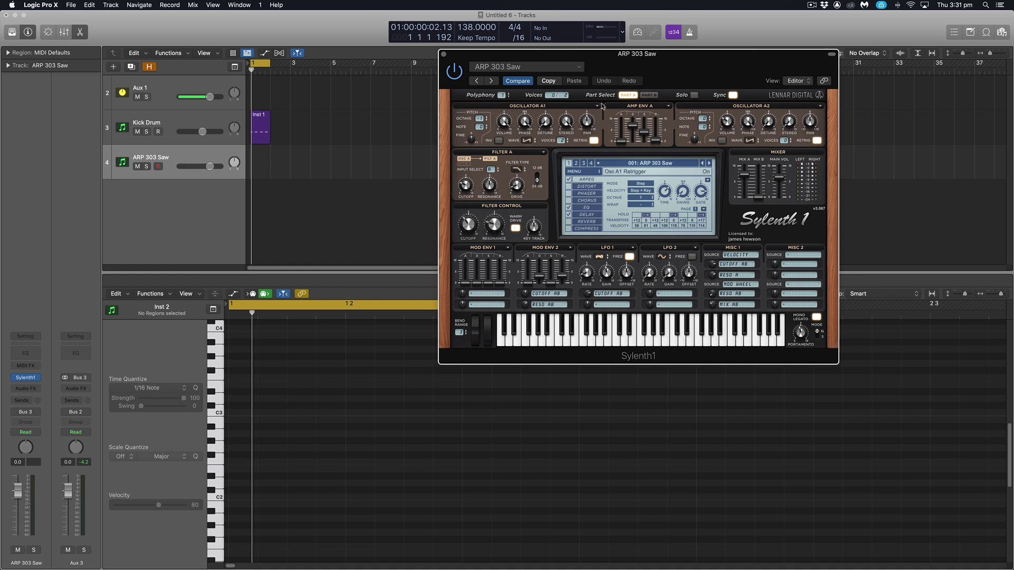
# - Reset Sylenth1 to its blank Init patch
pyautogui.moveTo(676, 72); pyautogui.dragTo(645, 70)
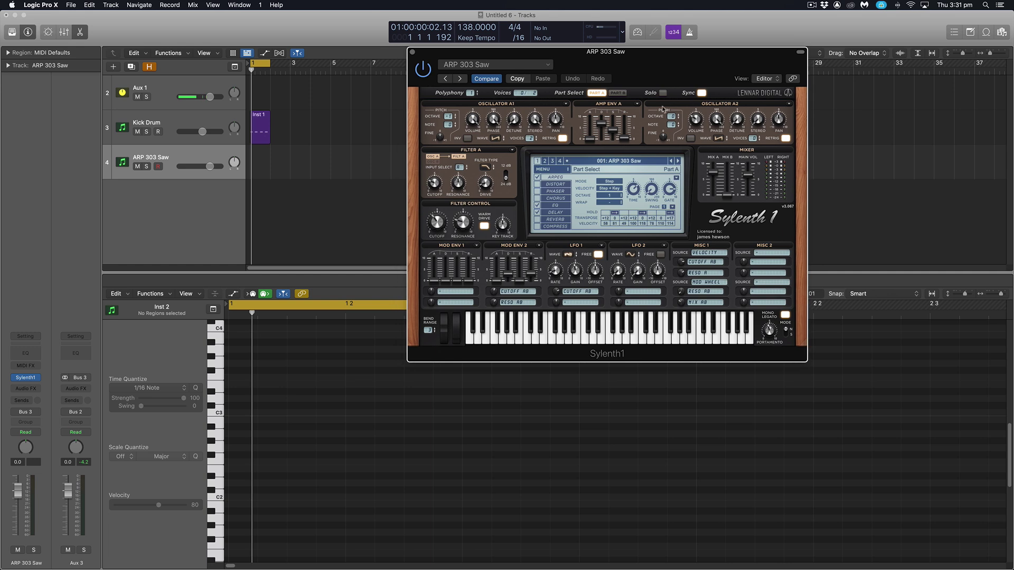
pyautogui.click(548, 174)
pyautogui.moveTo(565, 180)
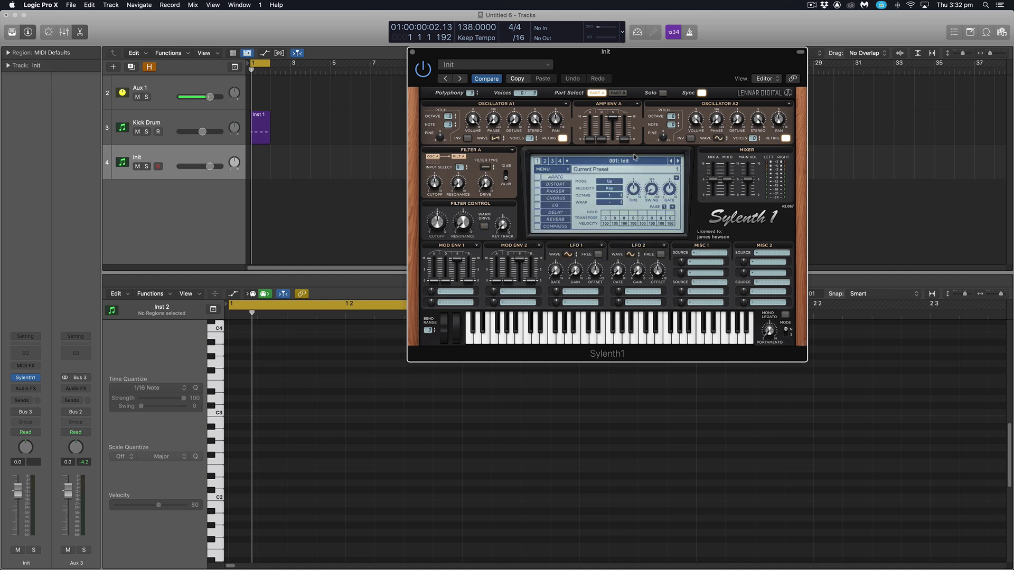
# - Audition the Init patch, then lower amp envelope A's sustain and lengthen its decay
pyautogui.press('s')
pyautogui.press('s')
pyautogui.press('z')
pyautogui.press('s')
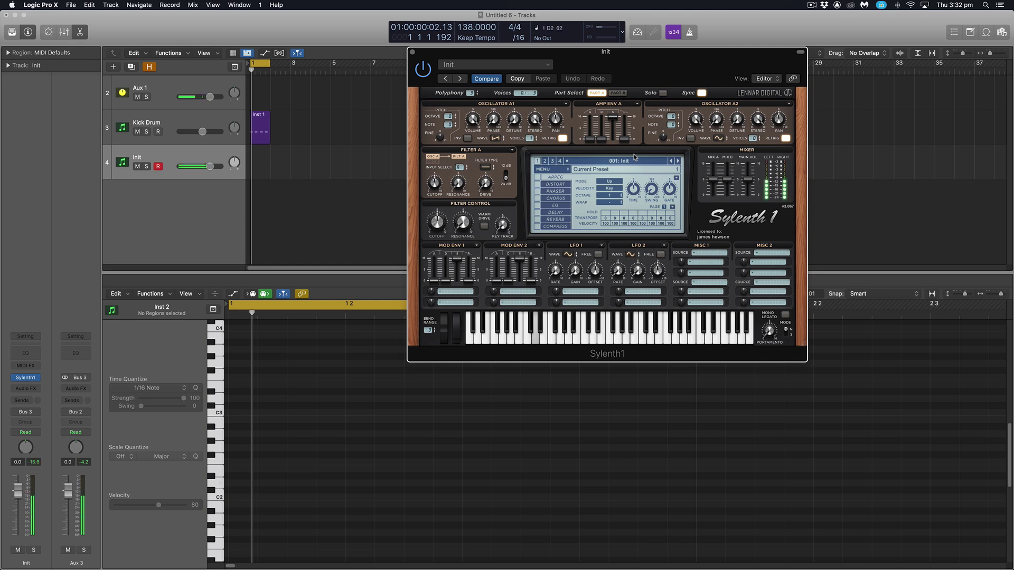
pyautogui.press('s')
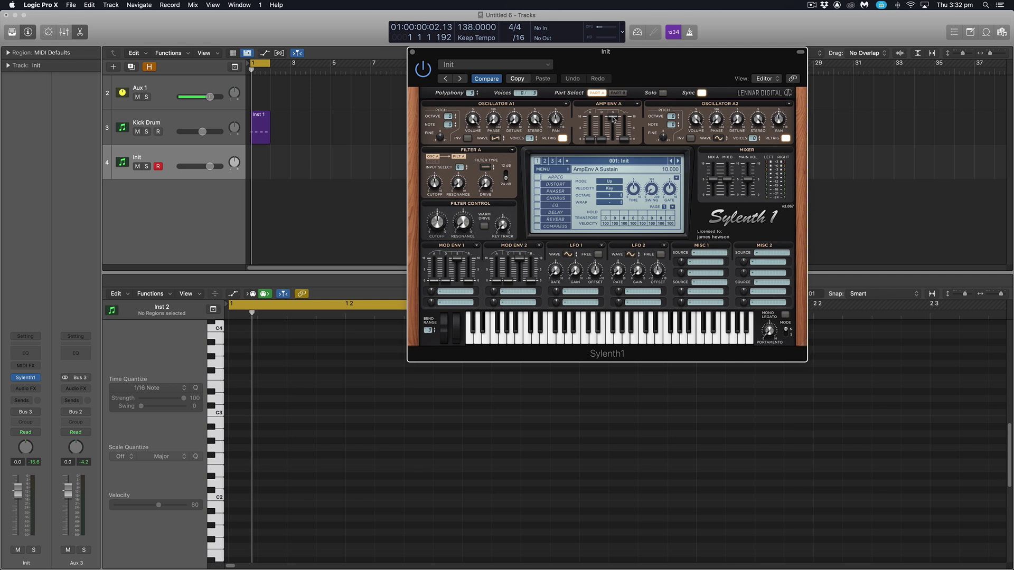
pyautogui.moveTo(613, 119); pyautogui.dragTo(608, 197)
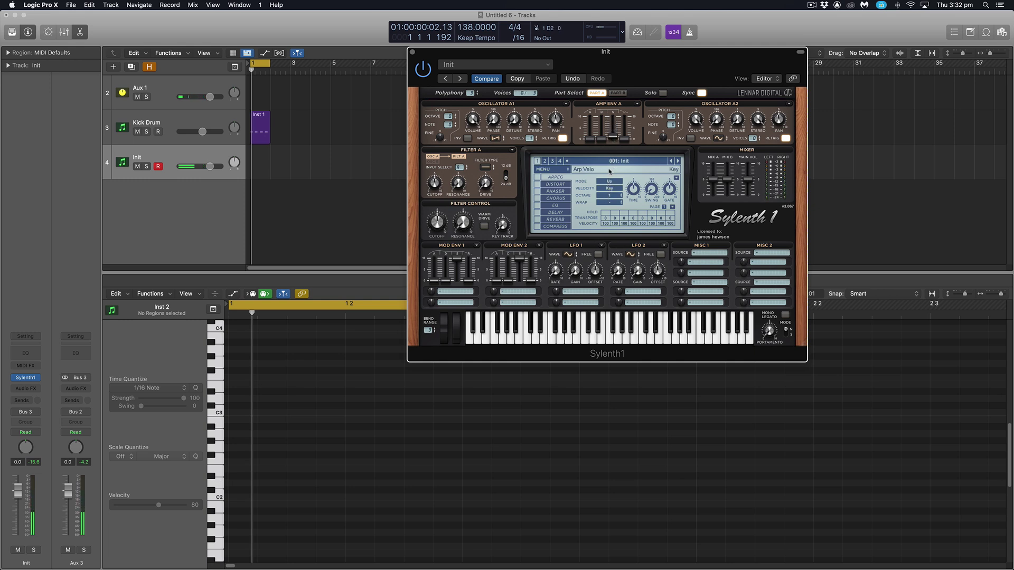
pyautogui.moveTo(601, 140); pyautogui.dragTo(625, 127)
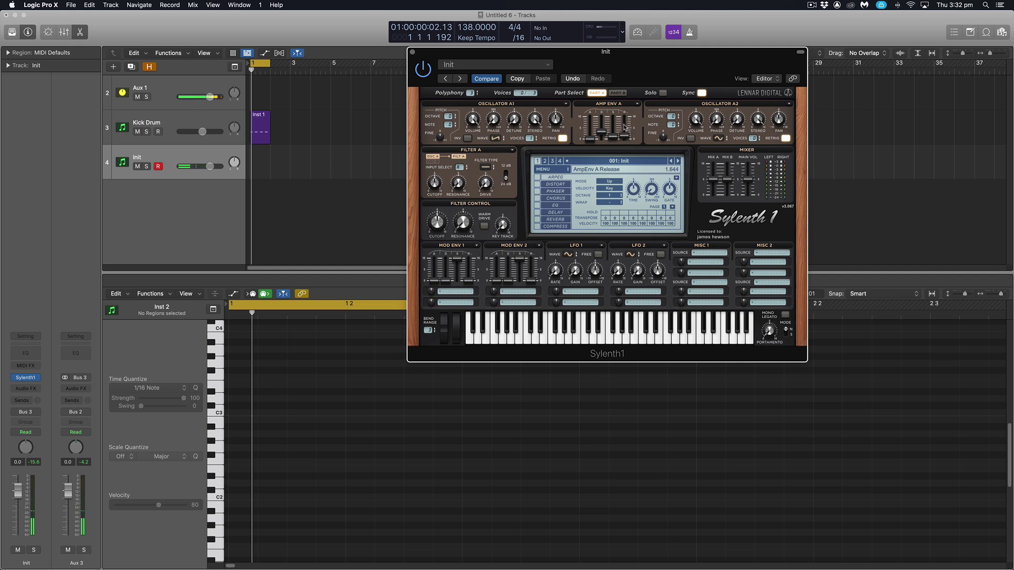
# - Make filter A a 24 dB lowpass and lower its cutoff
pyautogui.click(486, 168)
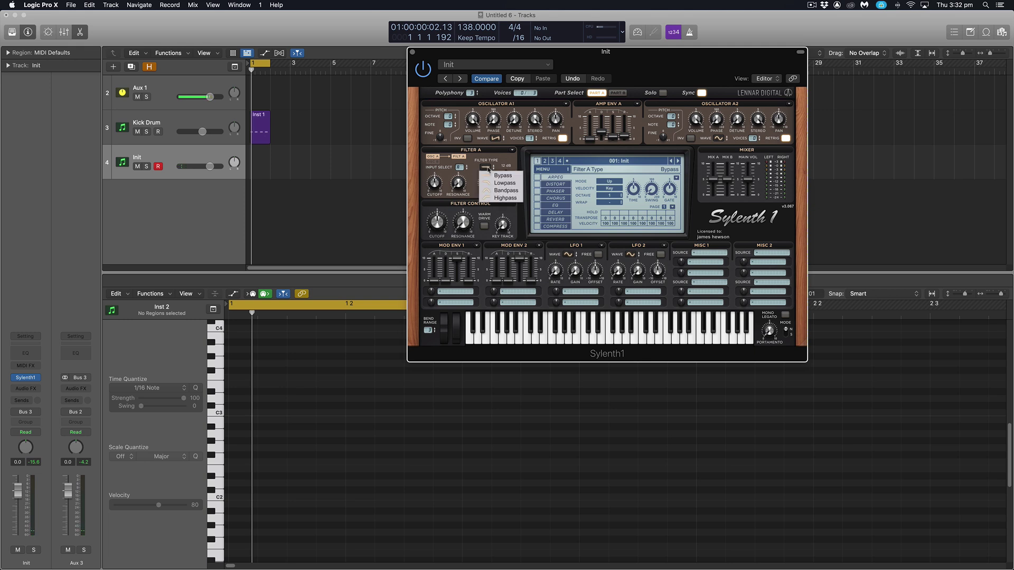
pyautogui.click(505, 182)
pyautogui.click(506, 177)
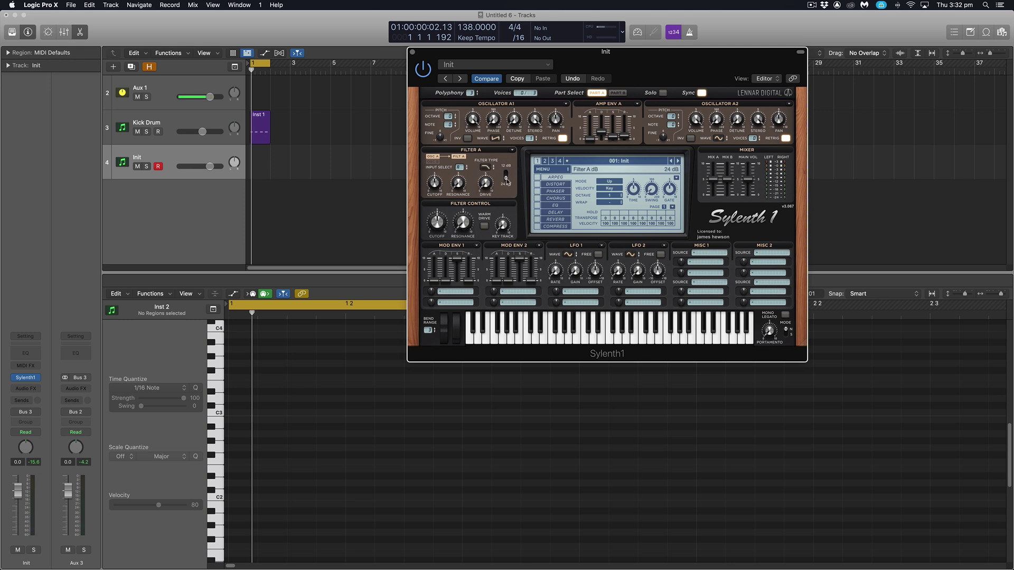
pyautogui.moveTo(434, 183)
pyautogui.press('s')
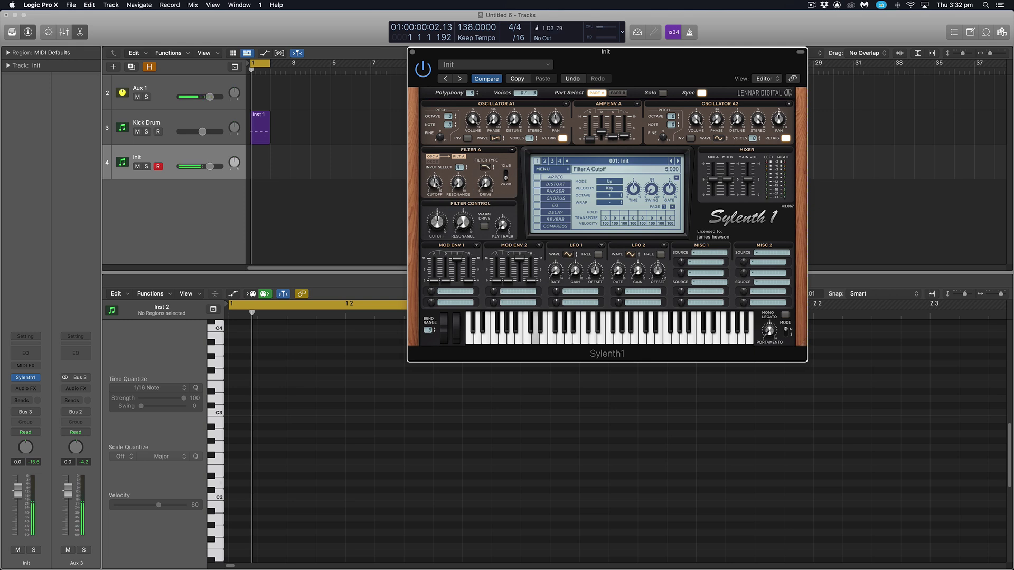
pyautogui.moveTo(436, 186); pyautogui.dragTo(436, 192)
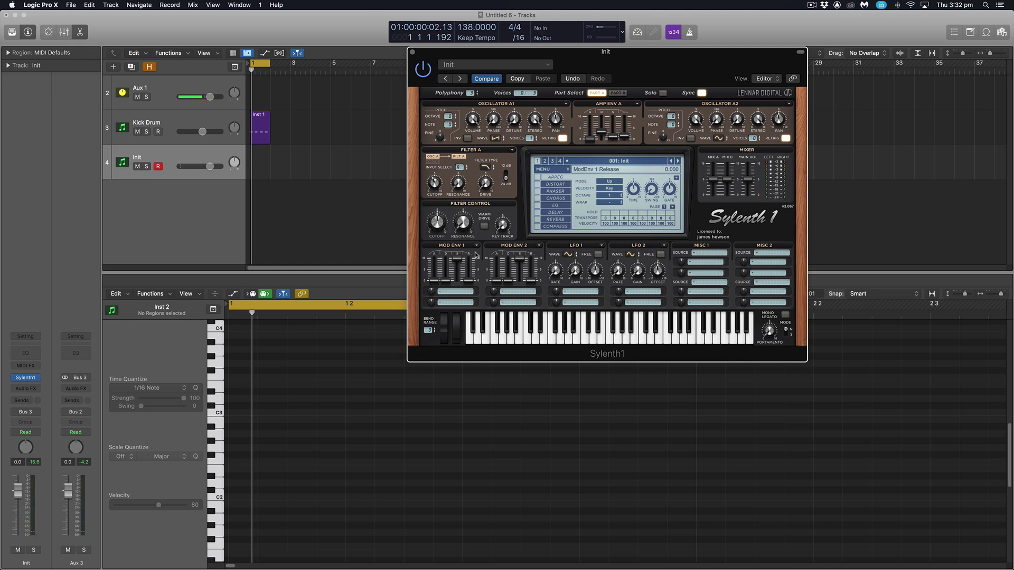
# - Route mod envelope 1 to Cutoff A with lower sustain and shorter decay
pyautogui.click(459, 290)
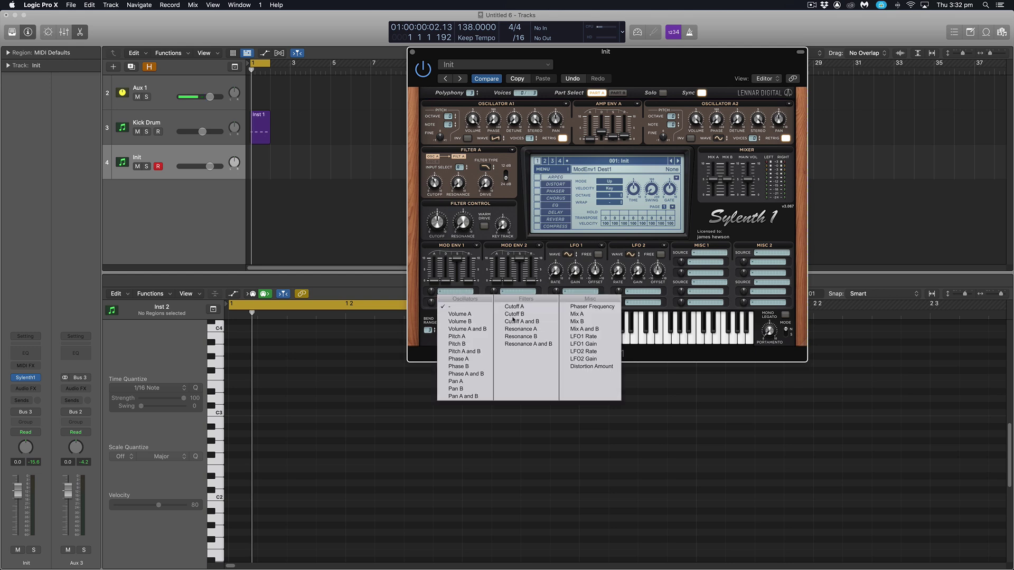
pyautogui.click(520, 304)
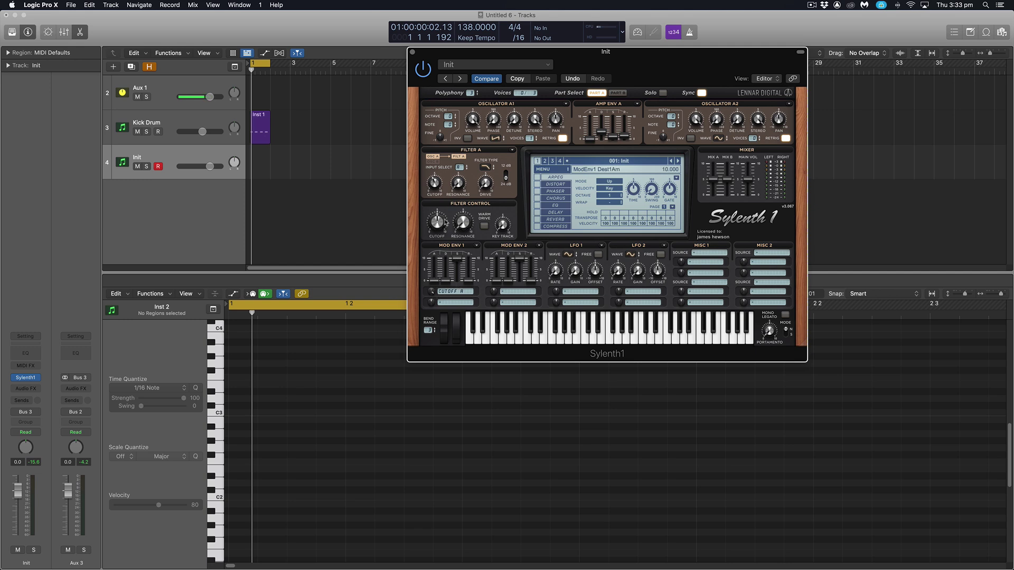
pyautogui.moveTo(458, 261); pyautogui.dragTo(455, 309)
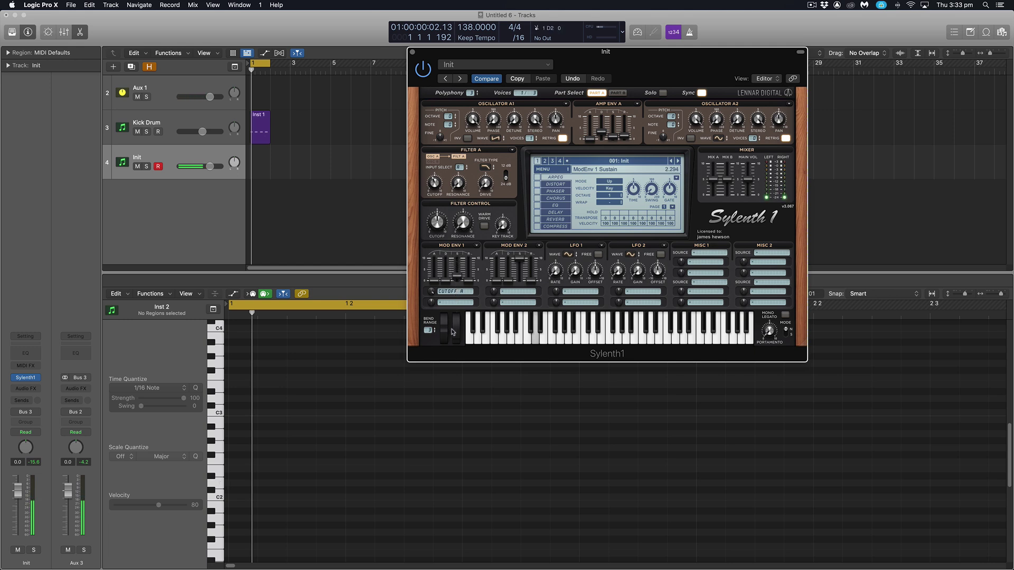
pyautogui.moveTo(446, 263); pyautogui.dragTo(456, 287)
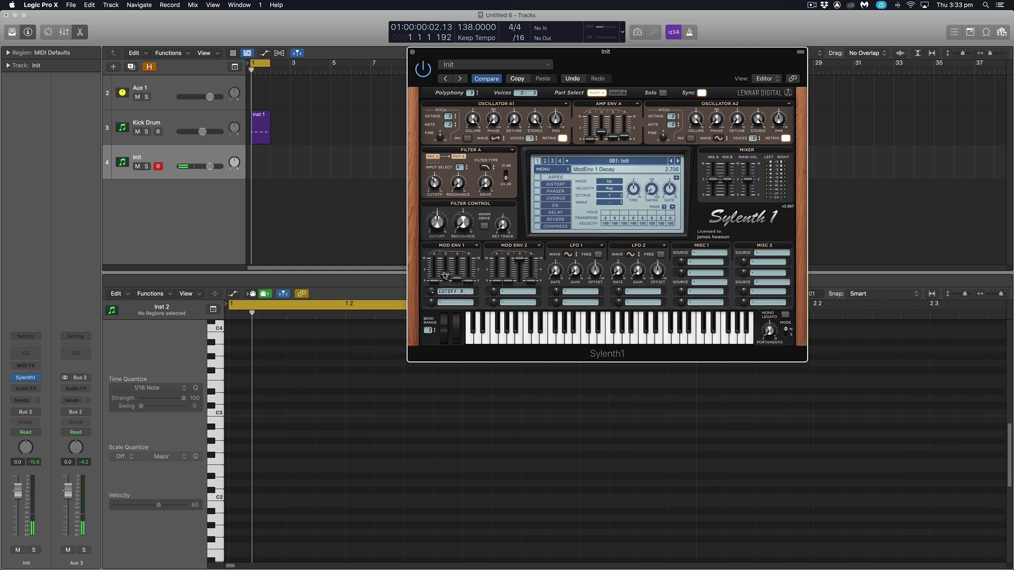
pyautogui.moveTo(446, 275); pyautogui.dragTo(472, 277)
# - Raise filter A's drive to about 2.3 and nudge the filter cutoff slightly lower
pyautogui.click(486, 179)
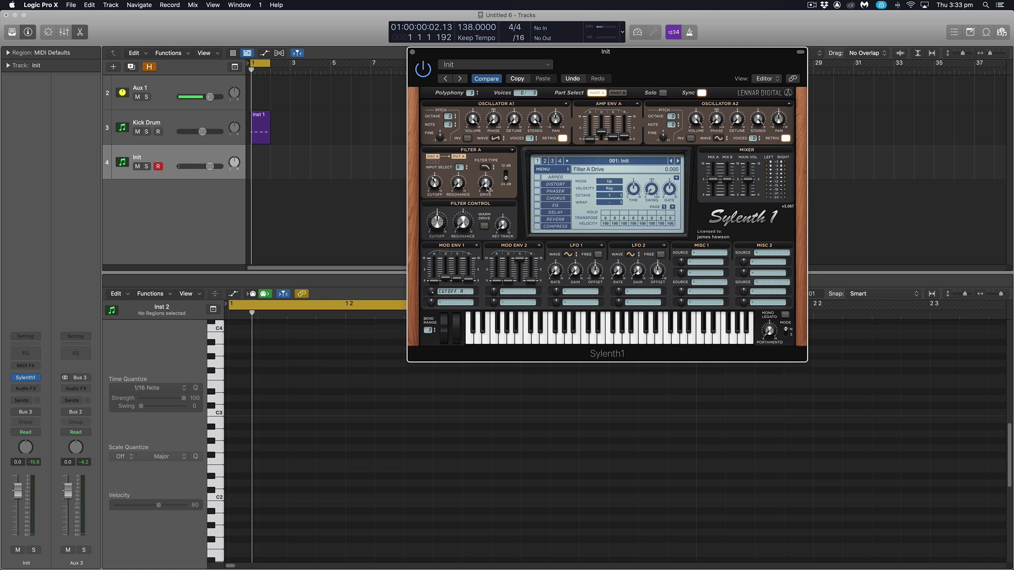
pyautogui.moveTo(486, 178); pyautogui.dragTo(489, 160)
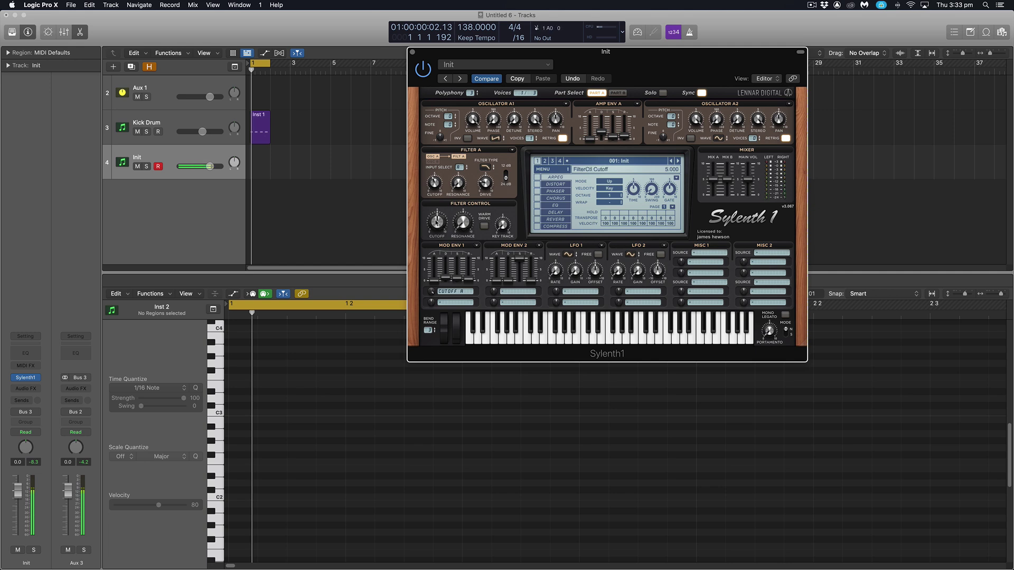
pyautogui.moveTo(436, 231); pyautogui.dragTo(436, 226)
# - Enable OverDrive distortion with amount about 2 and dry/wet about 72%
pyautogui.click(537, 184)
pyautogui.click(559, 186)
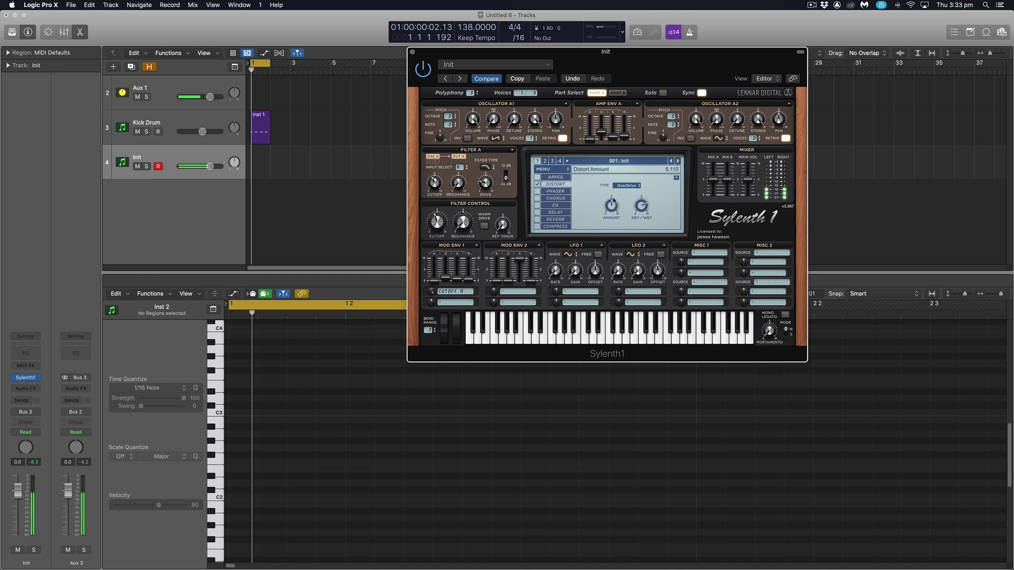
pyautogui.moveTo(611, 206); pyautogui.dragTo(609, 247)
pyautogui.moveTo(641, 205); pyautogui.dragTo(611, 204)
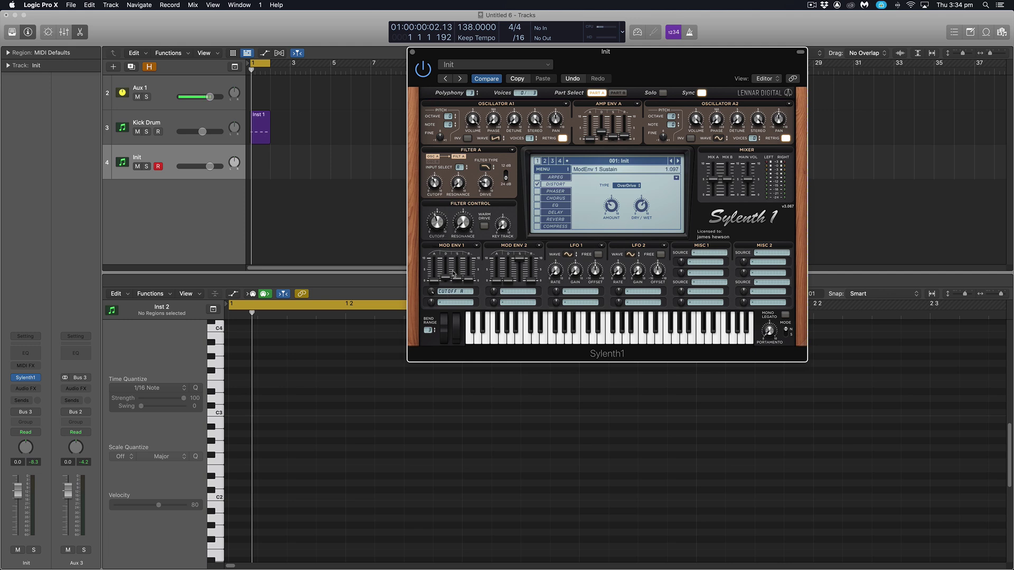
# - Lower mod envelope 1's sustain to 1.097 and set the filter cutoff to about 4.3
pyautogui.moveTo(463, 275); pyautogui.dragTo(455, 277)
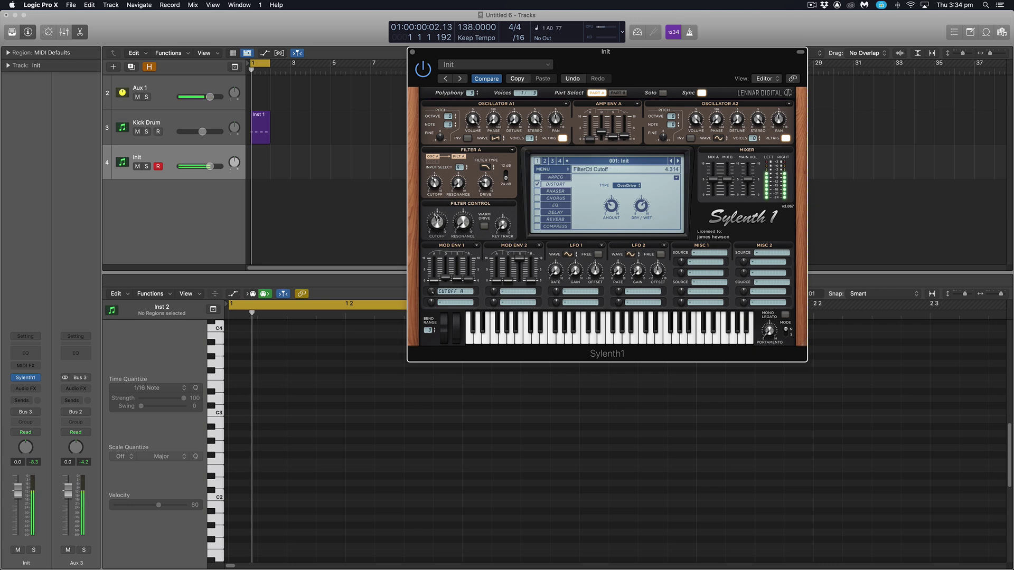
pyautogui.moveTo(438, 219)
pyautogui.mouseDown()
pyautogui.moveTo(444, 202)
pyautogui.moveTo(439, 239)
pyautogui.moveTo(438, 223)
pyautogui.mouseUp()
pyautogui.moveTo(444, 196)
pyautogui.mouseDown()
pyautogui.moveTo(442, 226)
pyautogui.moveTo(441, 215)
pyautogui.mouseUp()
# - Create an empty MIDI region on the Init track and preview low notes in the piano roll
pyautogui.click(413, 52)
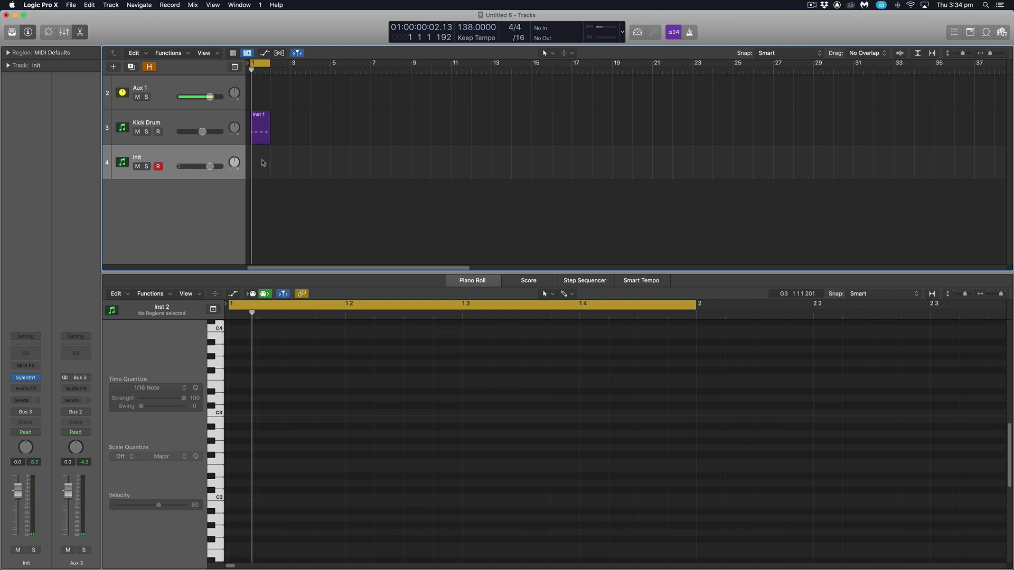
pyautogui.rightClick(261, 162)
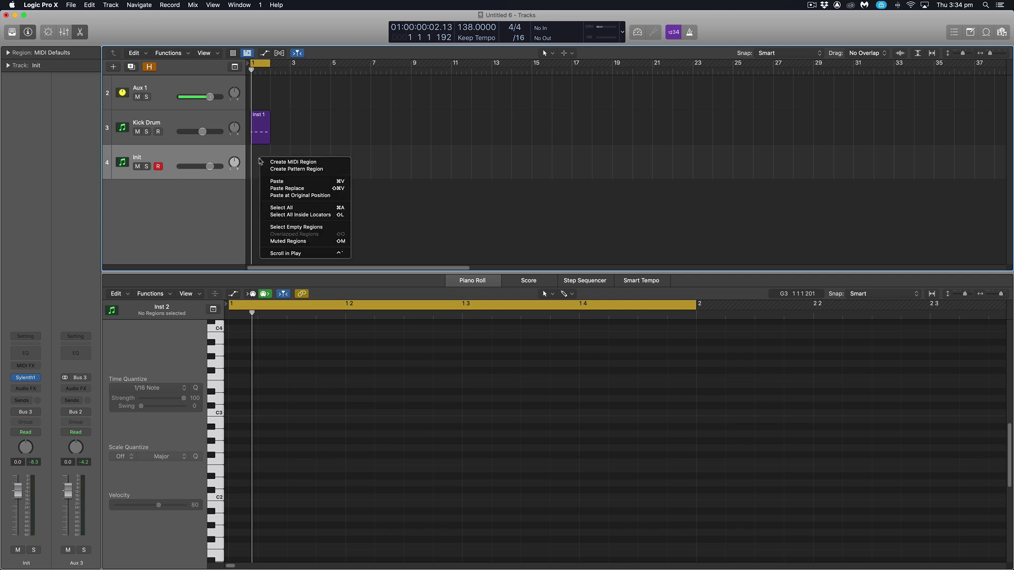
pyautogui.click(291, 162)
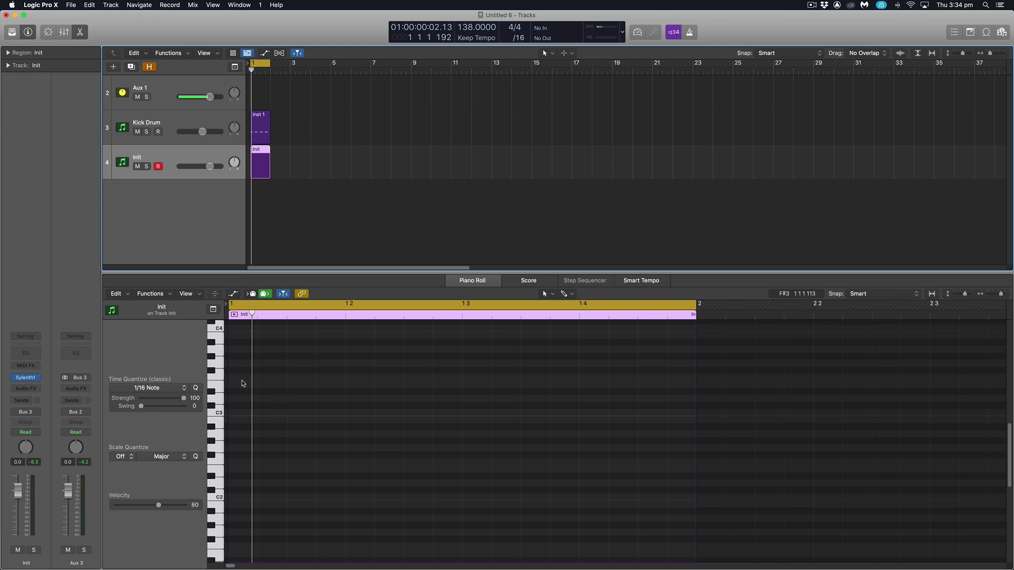
pyautogui.click(216, 434)
pyautogui.scroll(-5, 221, 473)
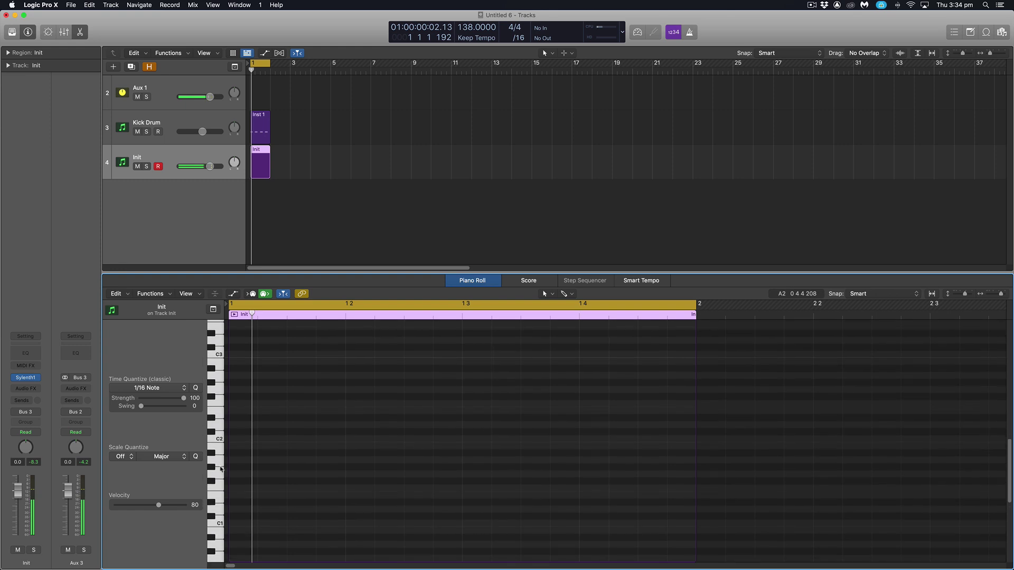
pyautogui.click(219, 430)
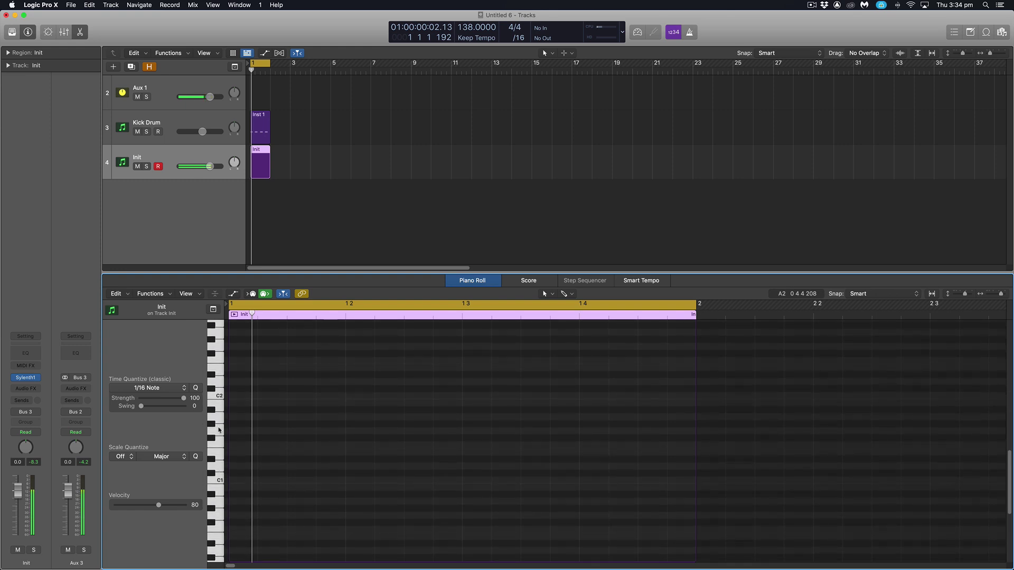
pyautogui.scroll(-3, 219, 444)
pyautogui.click(219, 460)
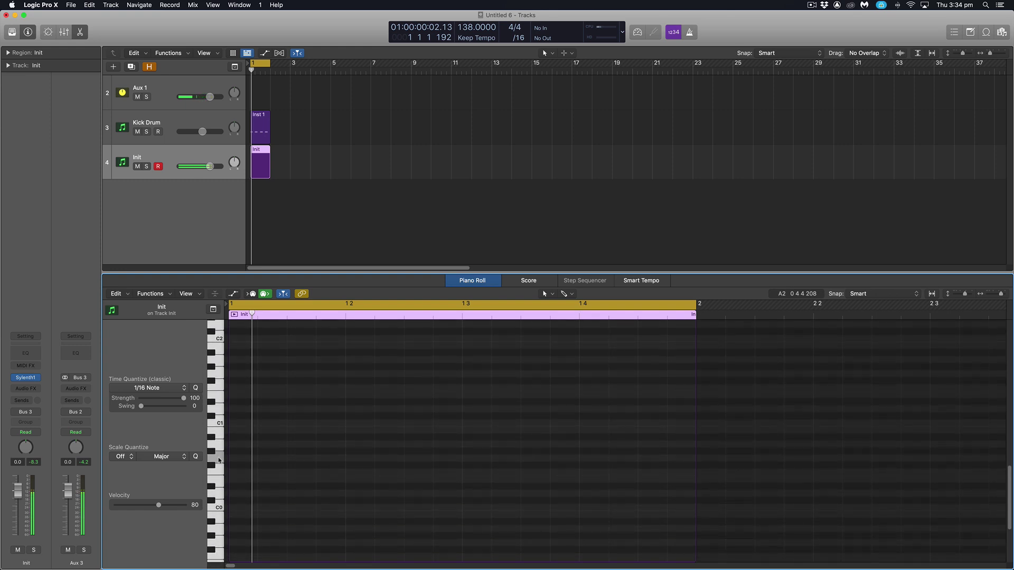
# - Draw three short G0 notes, copy them to twelve across bar 1, and lower Kick Drum slightly
pyautogui.click(267, 458)
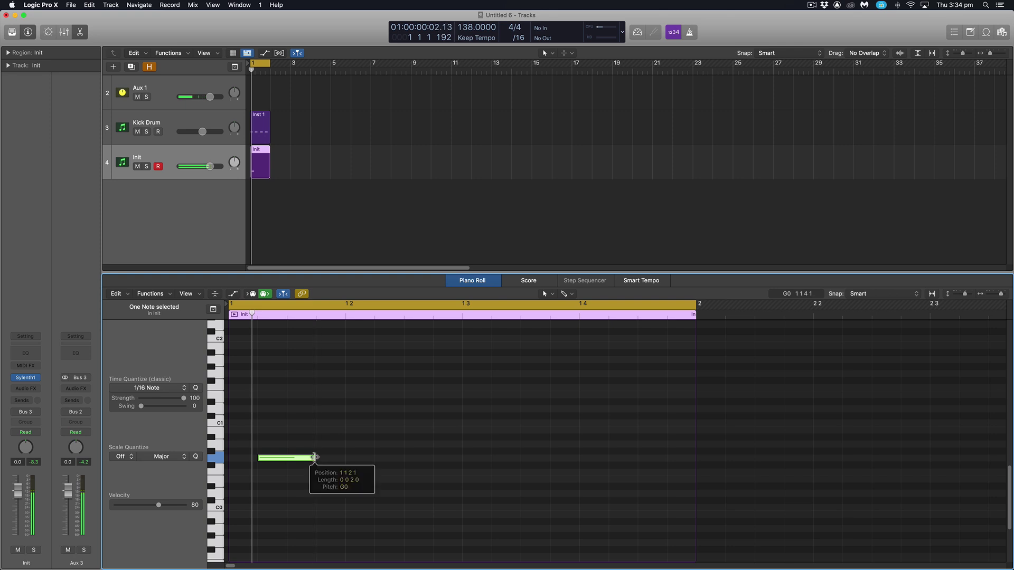
pyautogui.moveTo(315, 457); pyautogui.dragTo(283, 457)
pyautogui.click(290, 458)
pyautogui.keyDown('super'); pyautogui.click(324, 457); pyautogui.keyUp('super')
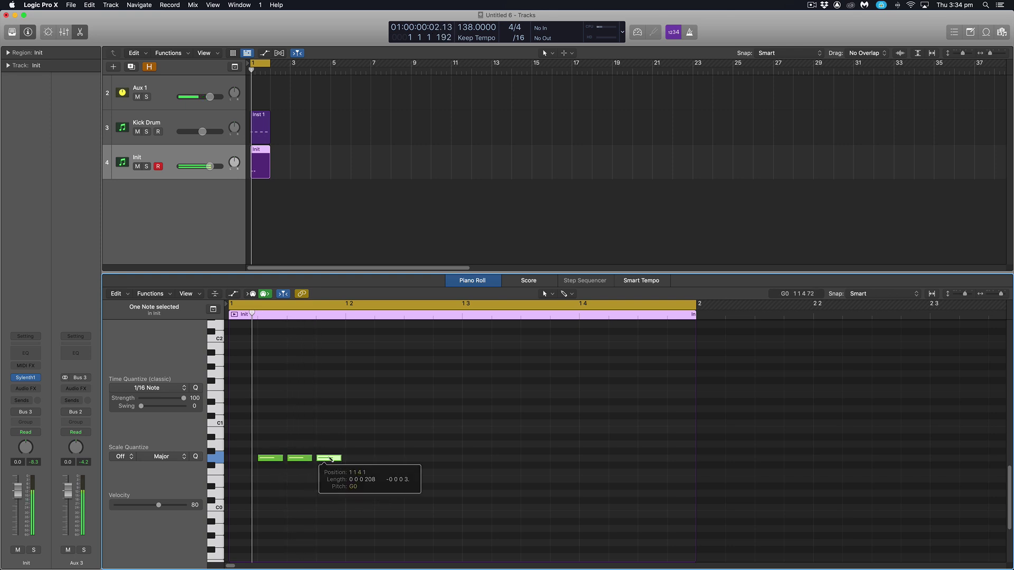
pyautogui.moveTo(355, 433); pyautogui.dragTo(392, 458)
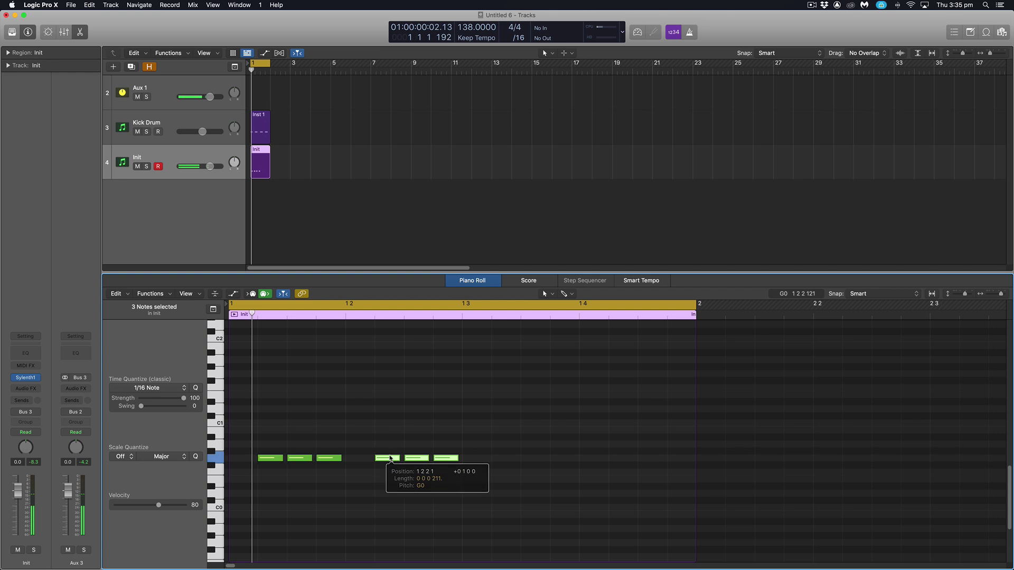
pyautogui.moveTo(545, 423); pyautogui.dragTo(258, 482)
pyautogui.moveTo(305, 458); pyautogui.dragTo(539, 459)
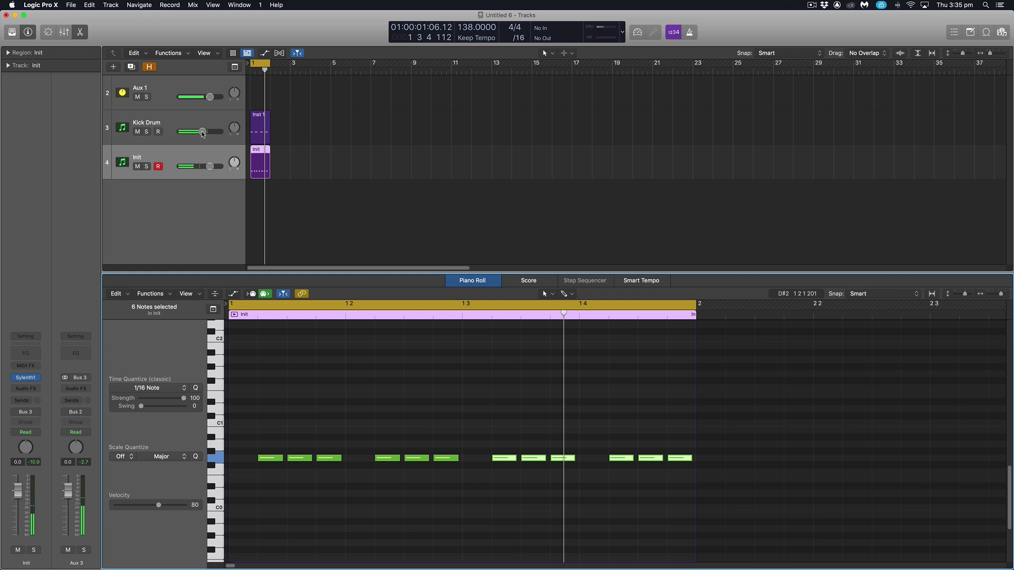
pyautogui.moveTo(203, 133); pyautogui.dragTo(199, 132)
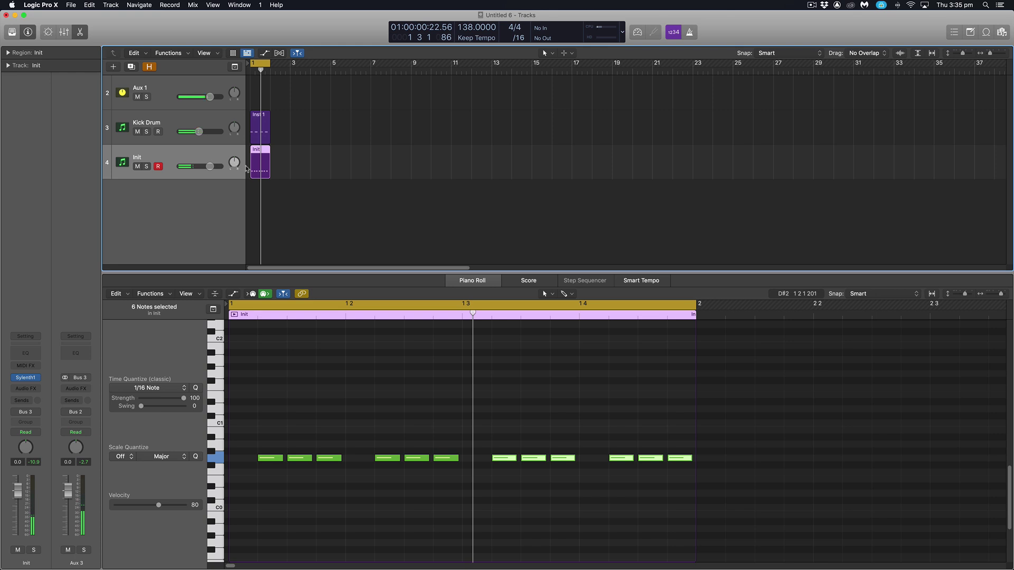
# - Rename the Init track to Bassline
pyautogui.doubleClick(151, 158)
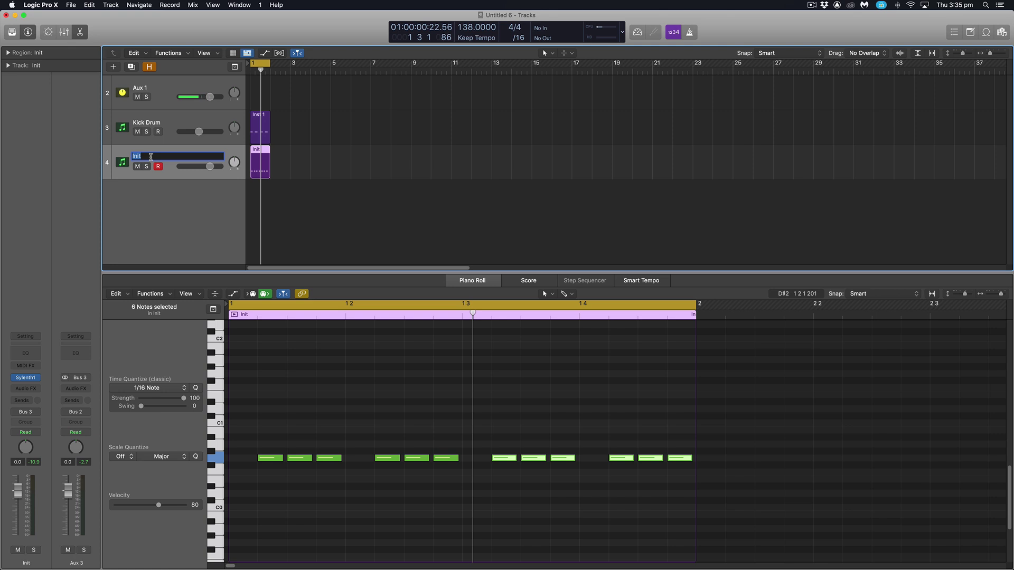
pyautogui.write('Bassline')
pyautogui.press('Return')
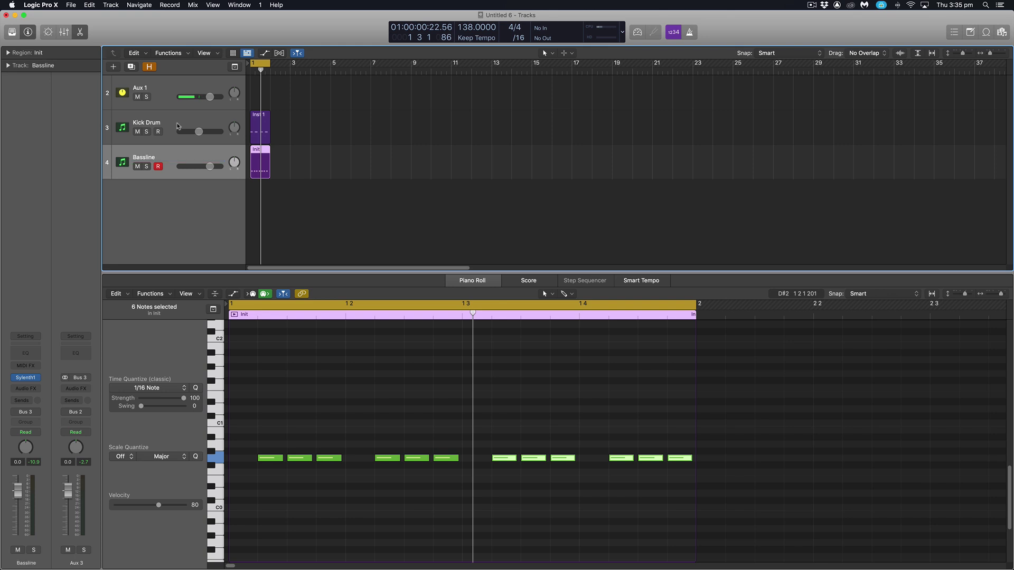
# - Insert FF Pro-Q 2 on Bassline with a low cut around 30 Hz and play it back
pyautogui.click(25, 389)
pyautogui.moveTo(54, 569)
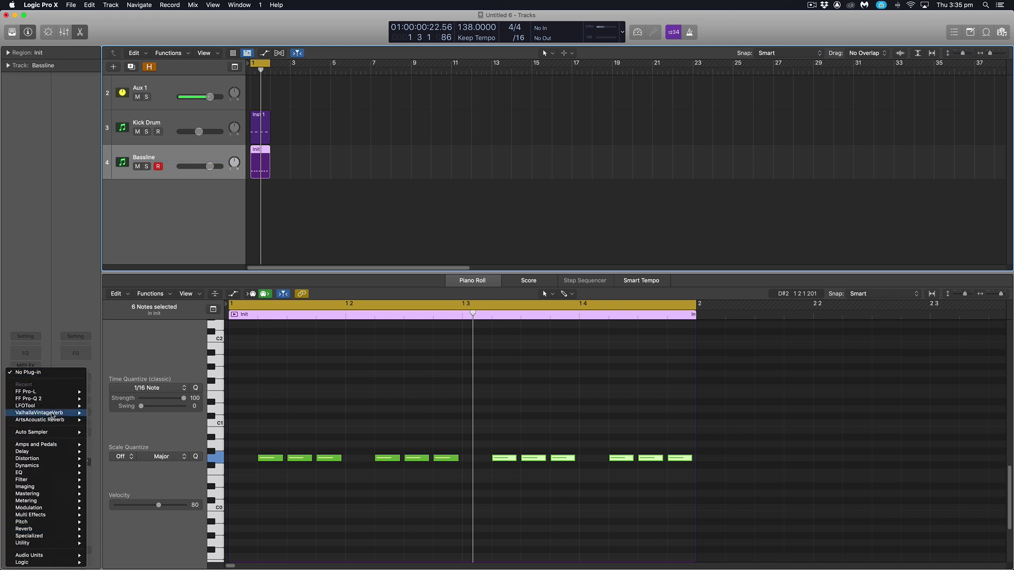
pyautogui.moveTo(34, 400)
pyautogui.click(99, 400)
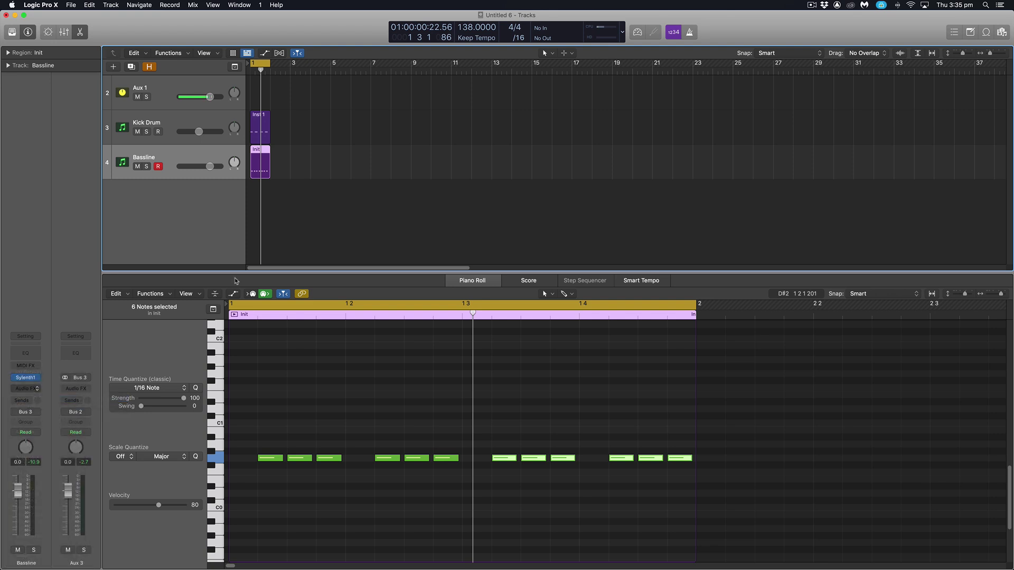
pyautogui.click(344, 207)
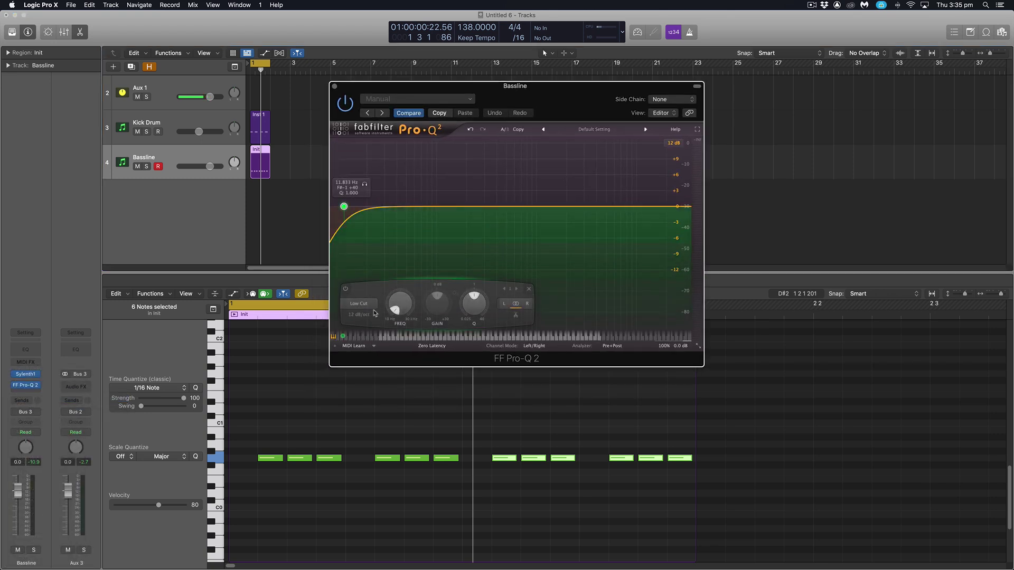
pyautogui.moveTo(394, 310); pyautogui.dragTo(393, 307)
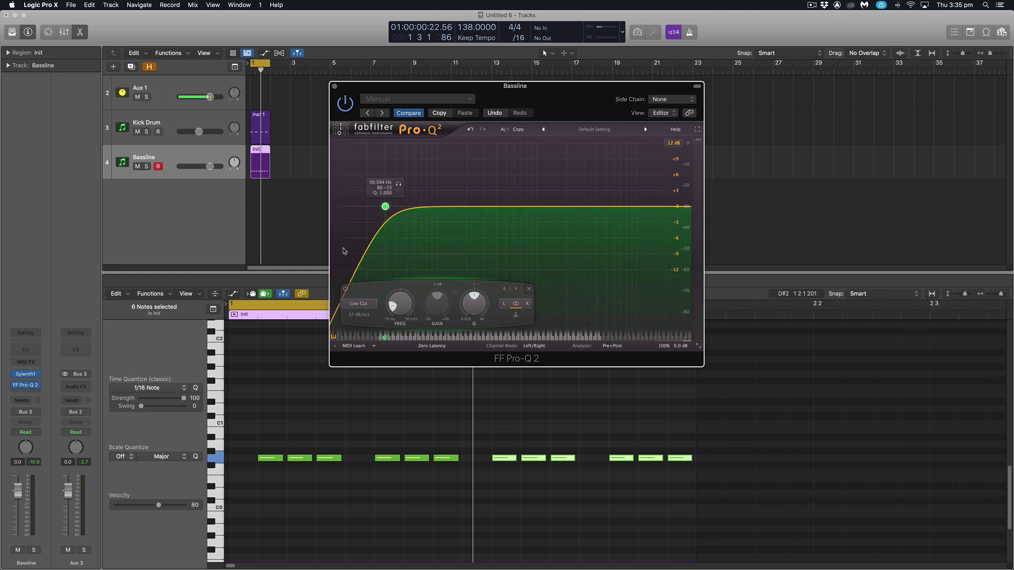
pyautogui.moveTo(396, 308); pyautogui.dragTo(400, 297)
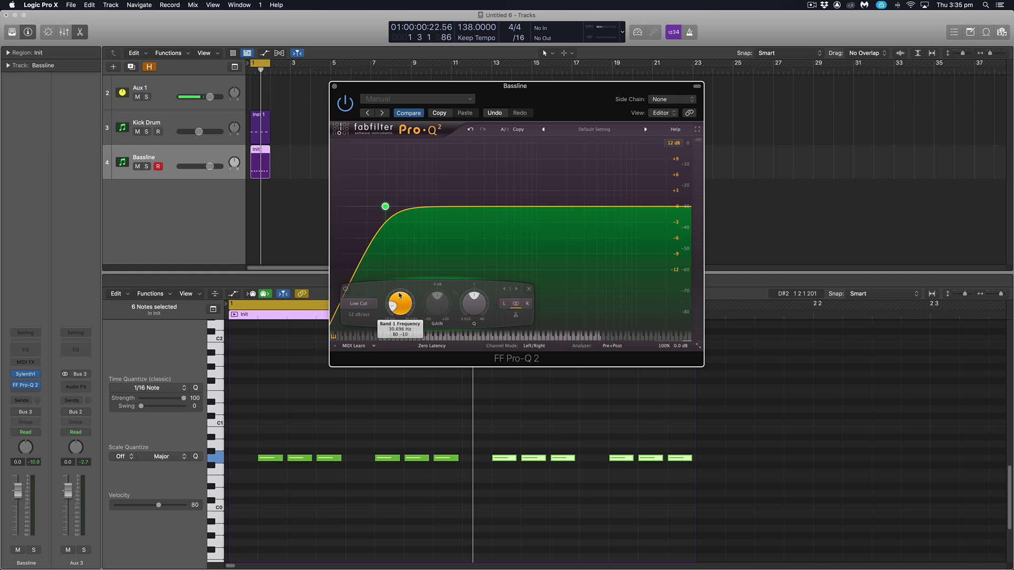
pyautogui.press('space')
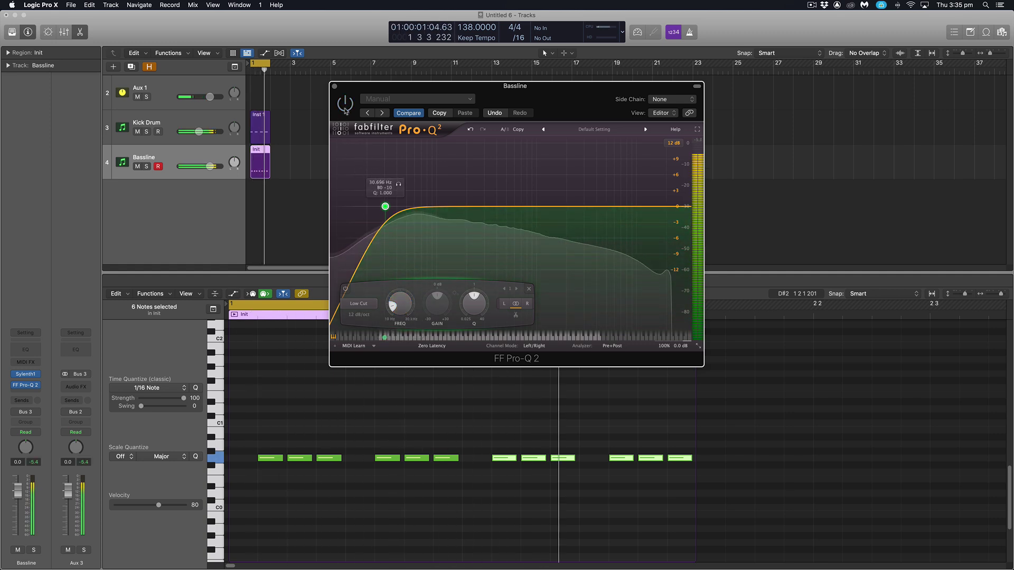
# - Insert FF Saturn in stereo after Pro-Q 2 on the Bassline
pyautogui.click(334, 86)
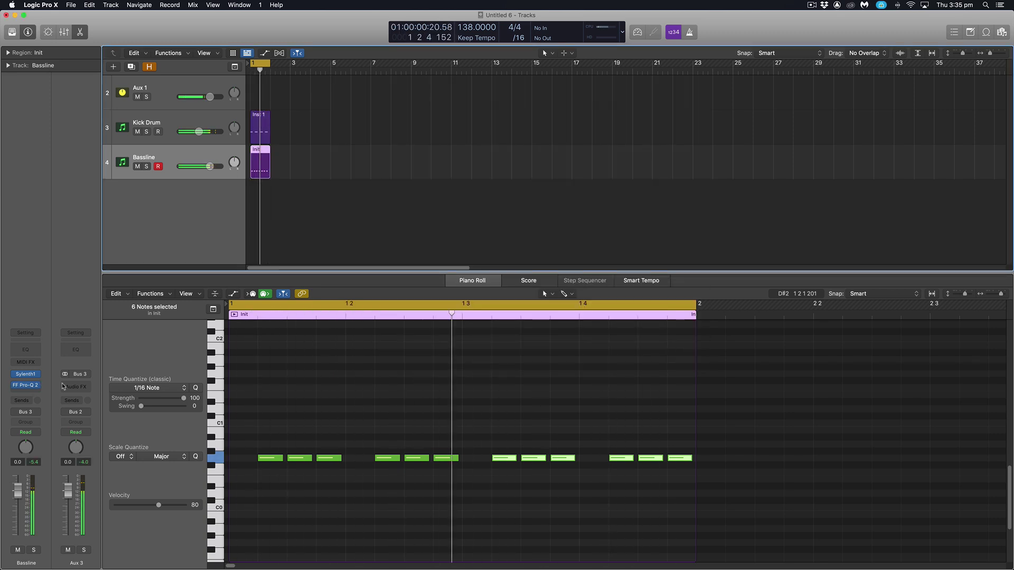
pyautogui.click(32, 394)
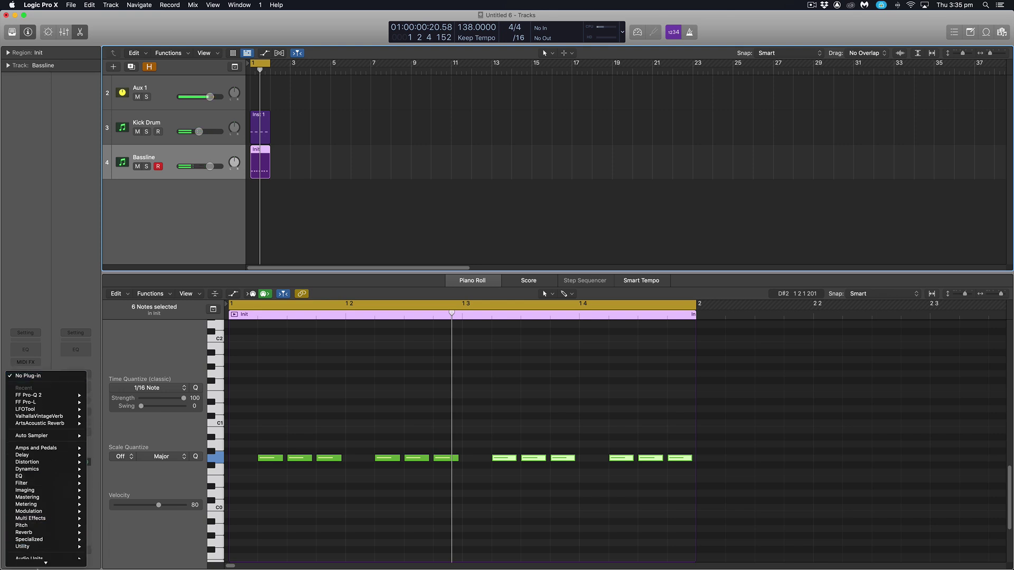
pyautogui.moveTo(51, 554)
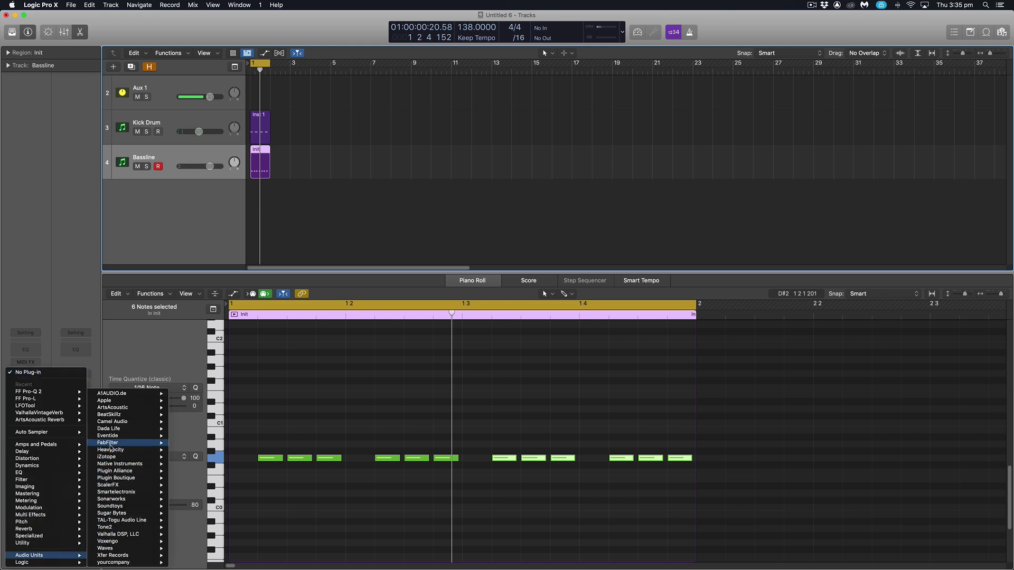
pyautogui.moveTo(113, 447)
pyautogui.moveTo(211, 499)
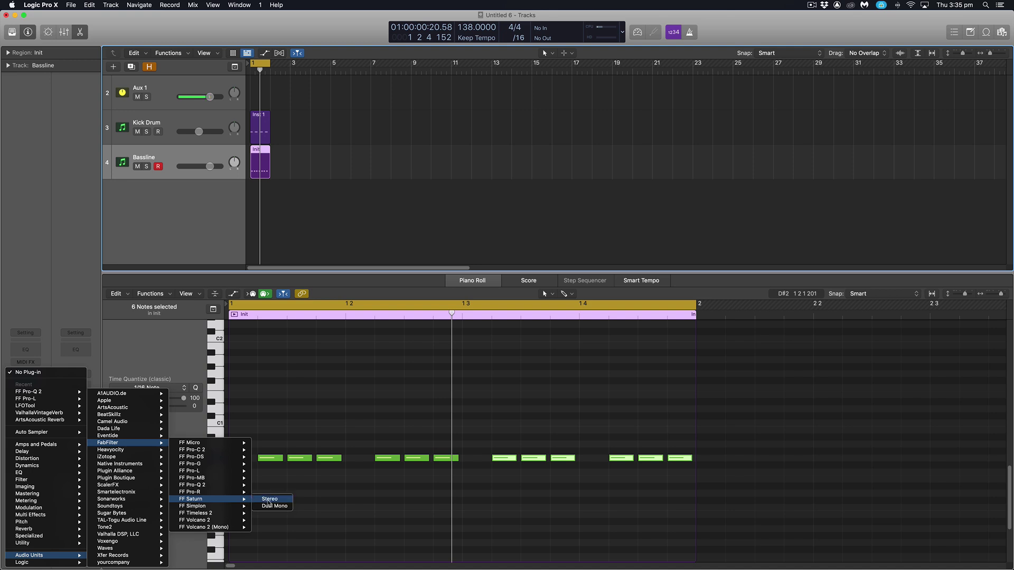
pyautogui.click(272, 500)
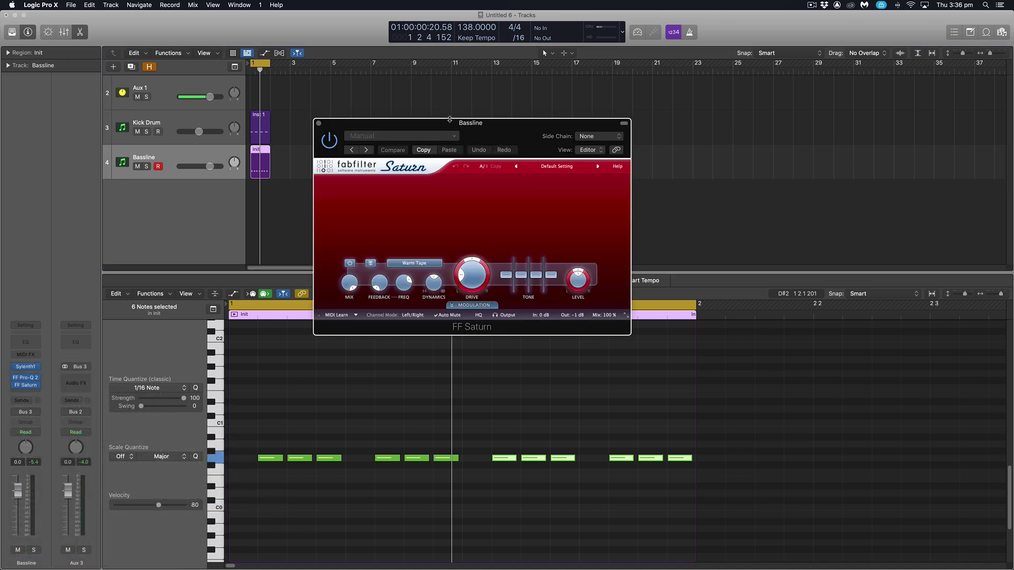
pyautogui.moveTo(450, 119); pyautogui.dragTo(461, 102)
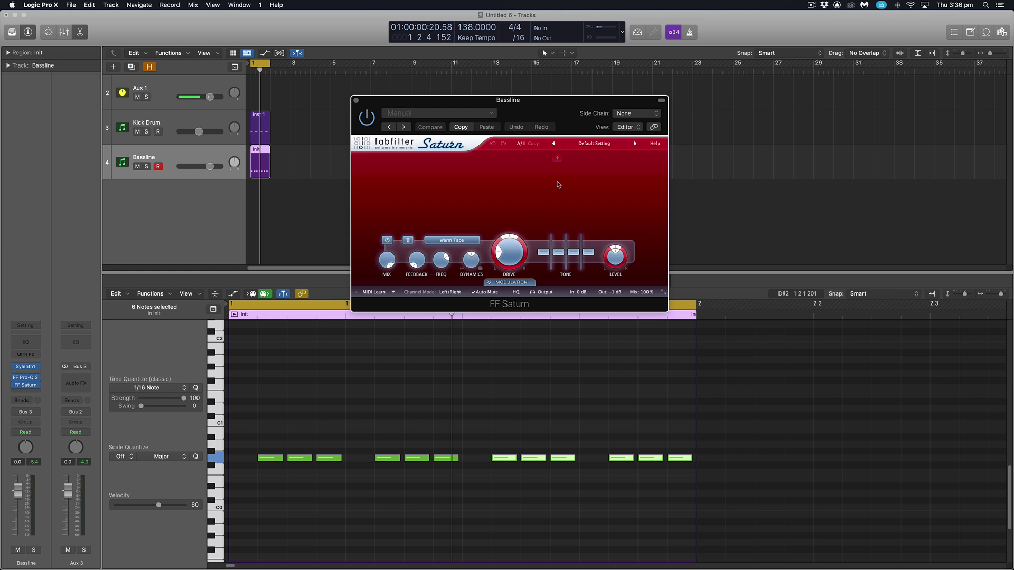
# - Load Saturn's Big Bass Beat bM preset, then step through Mastering presets to Magic Mastering bM
pyautogui.click(599, 147)
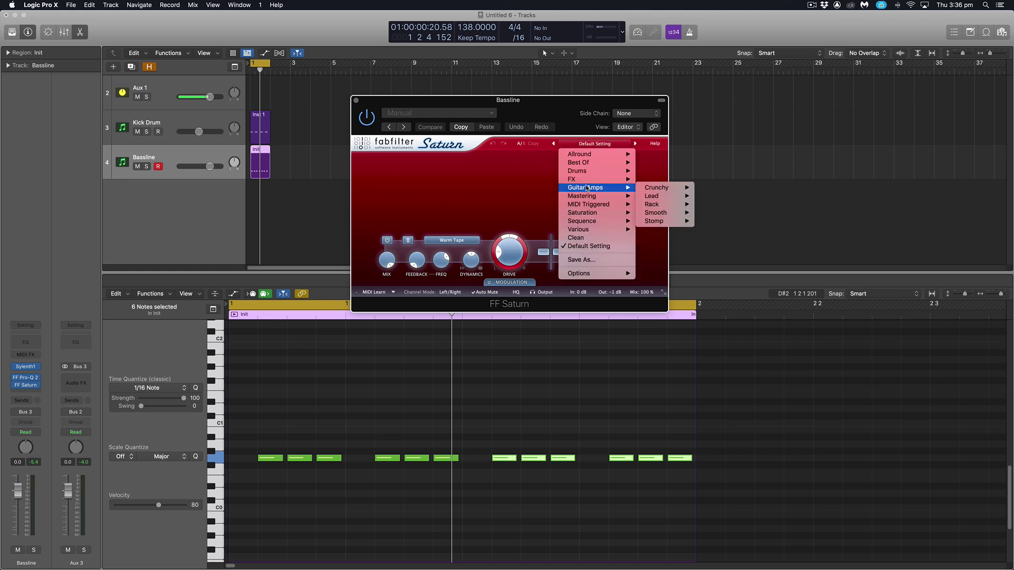
pyautogui.moveTo(606, 196)
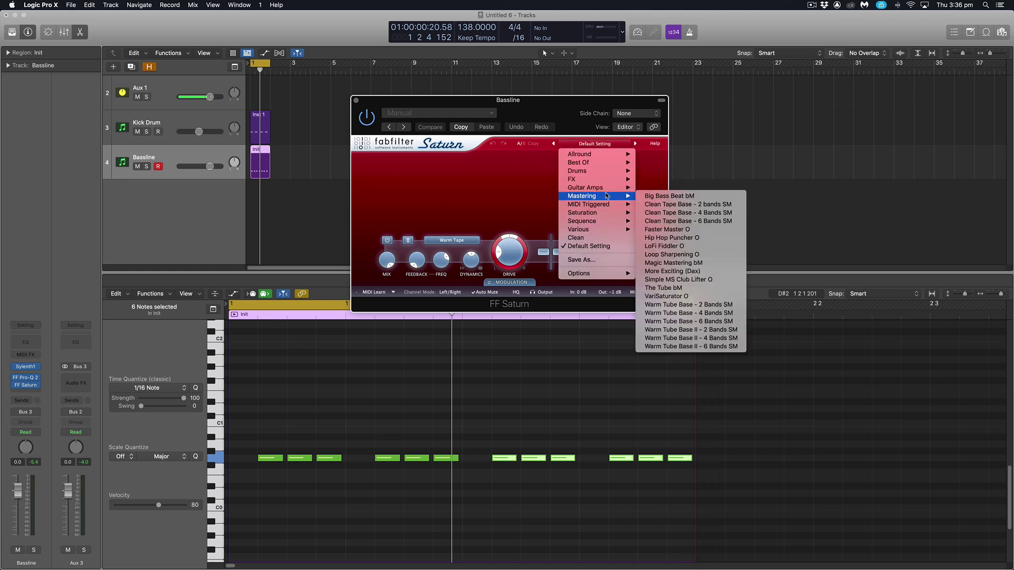
pyautogui.click(669, 196)
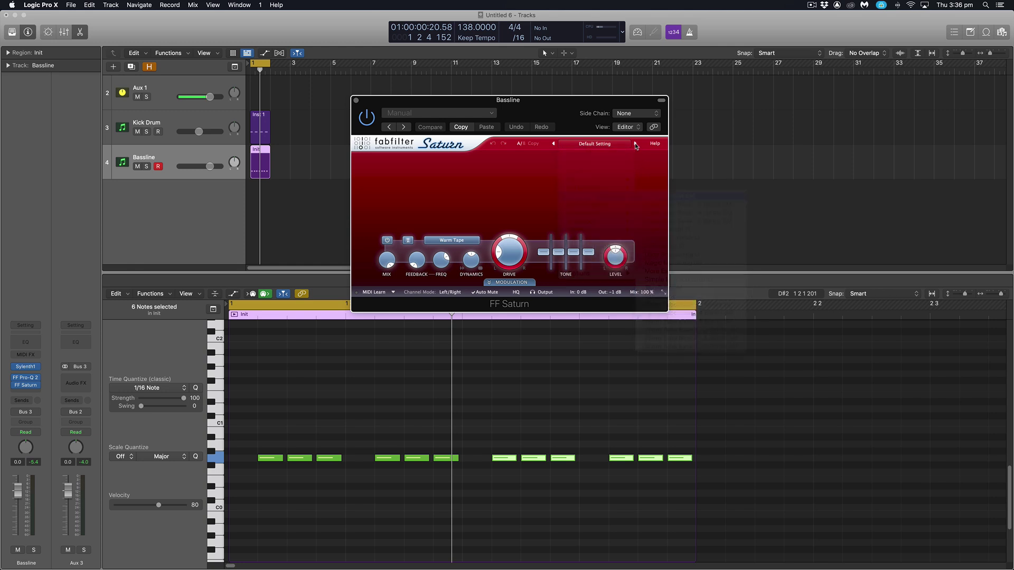
pyautogui.click(635, 143)
pyautogui.click(636, 144)
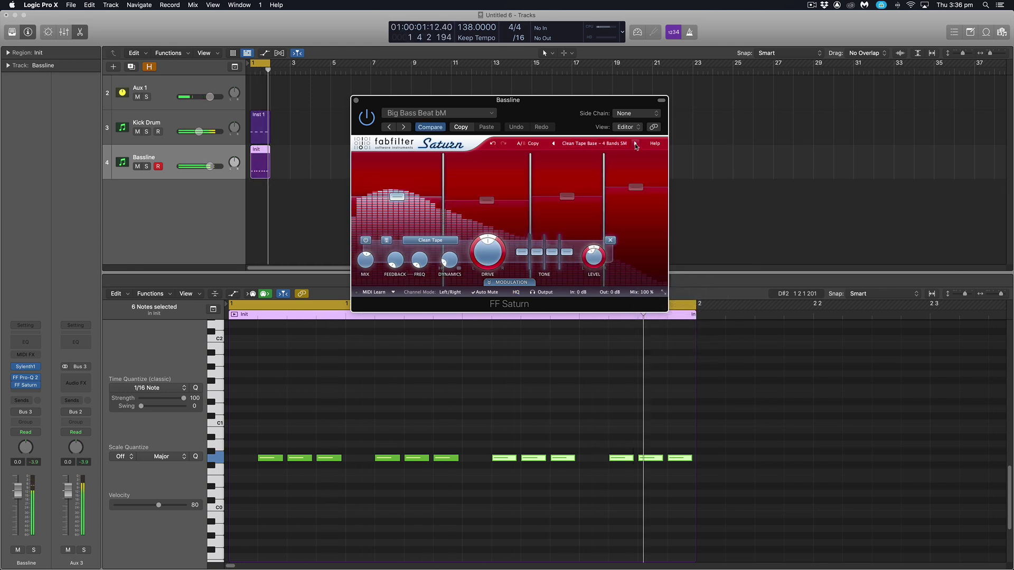
pyautogui.click(635, 144)
pyautogui.click(635, 143)
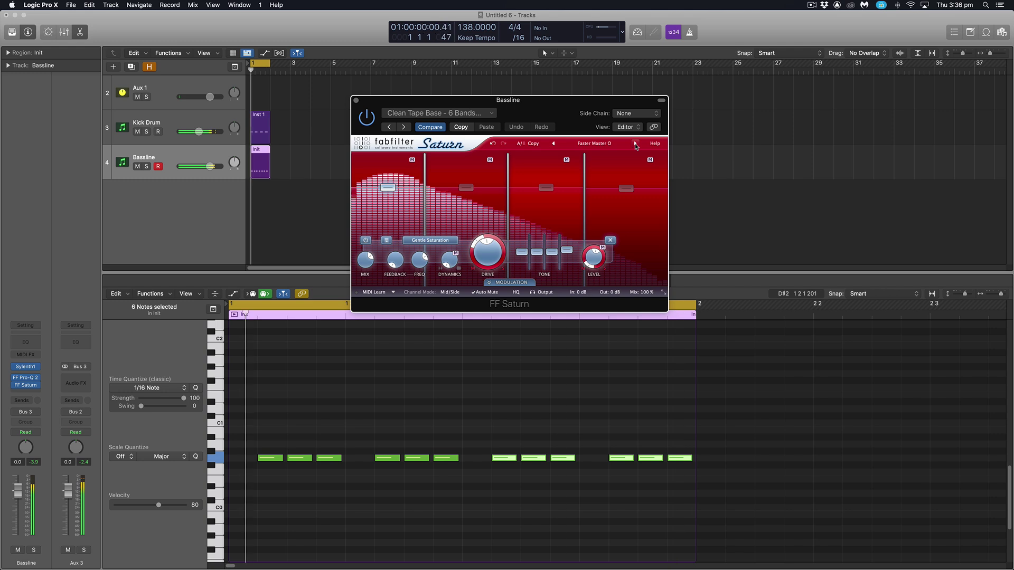
pyautogui.click(636, 144)
pyautogui.click(636, 144)
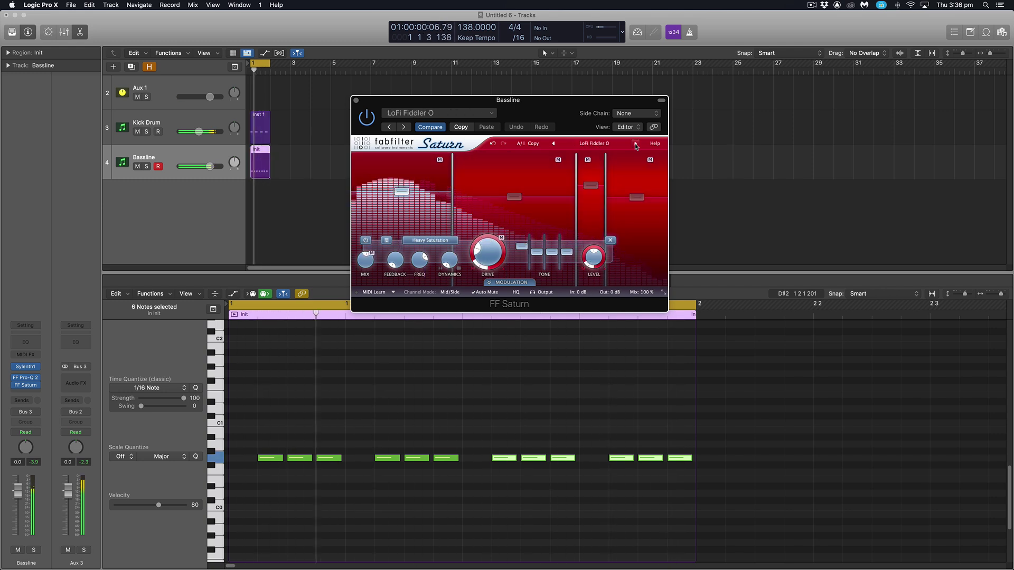
pyautogui.click(635, 143)
pyautogui.click(635, 144)
pyautogui.press('space')
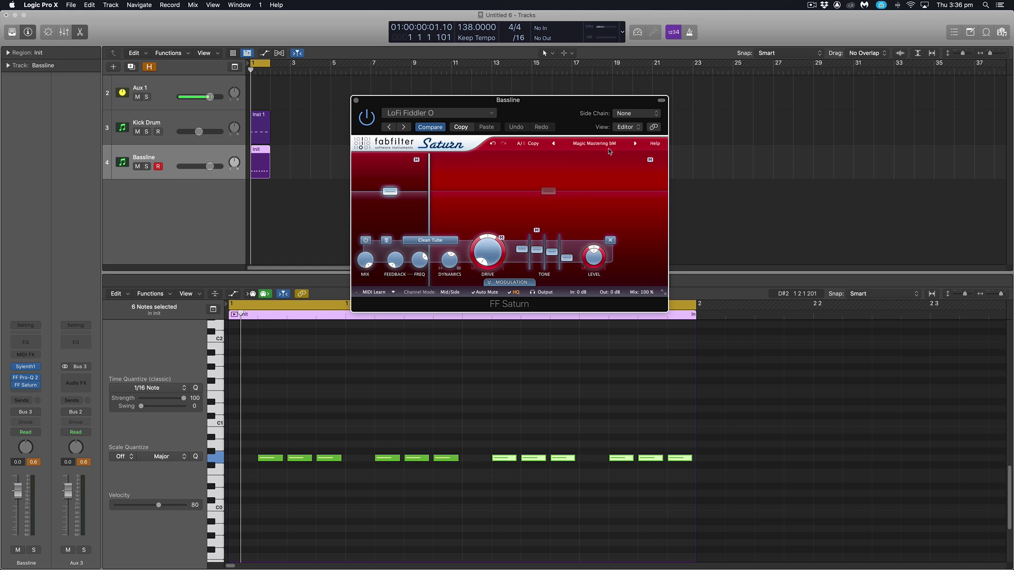
# - Load Saturn's Warm Tube Base - 6 Bands SM preset and raise band 2's level a few dB during playback
pyautogui.click(609, 148)
pyautogui.moveTo(584, 197)
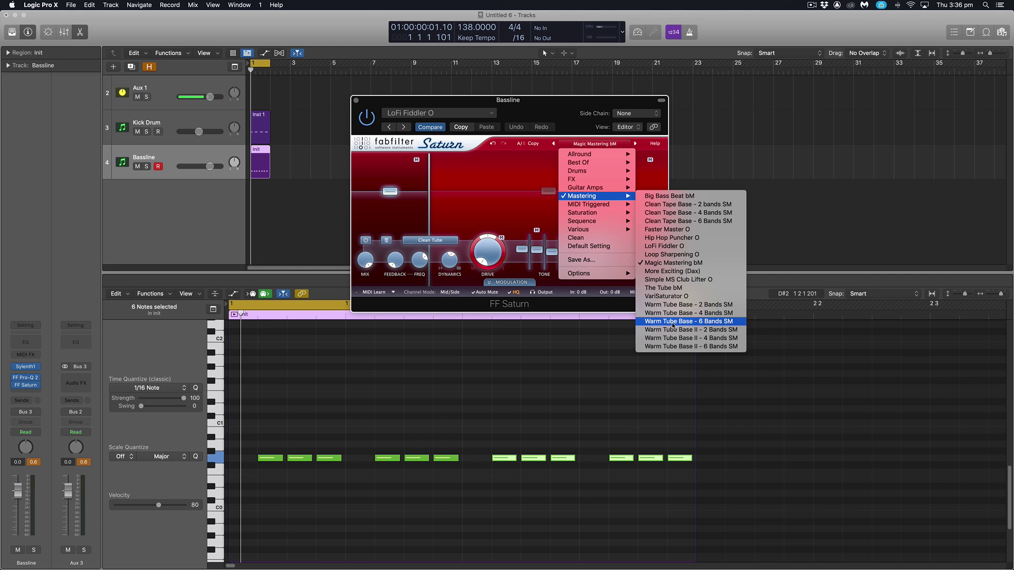
pyautogui.click(672, 323)
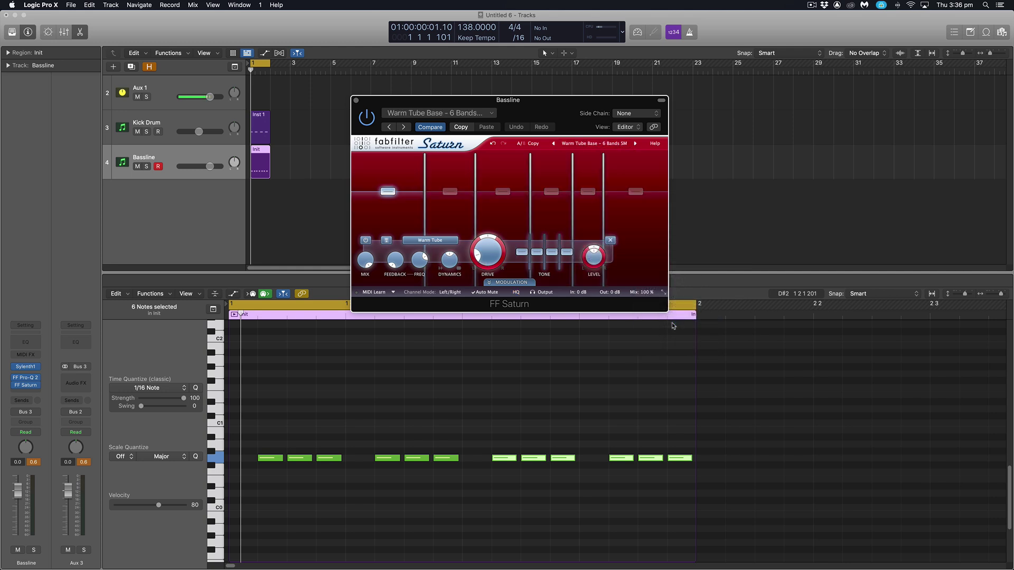
pyautogui.press('space')
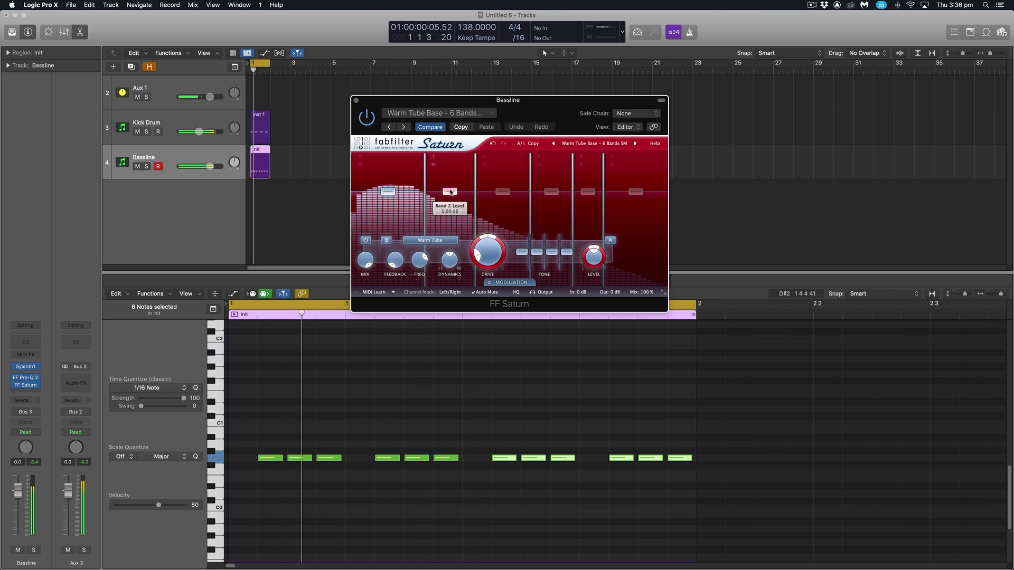
pyautogui.moveTo(451, 193); pyautogui.dragTo(448, 189)
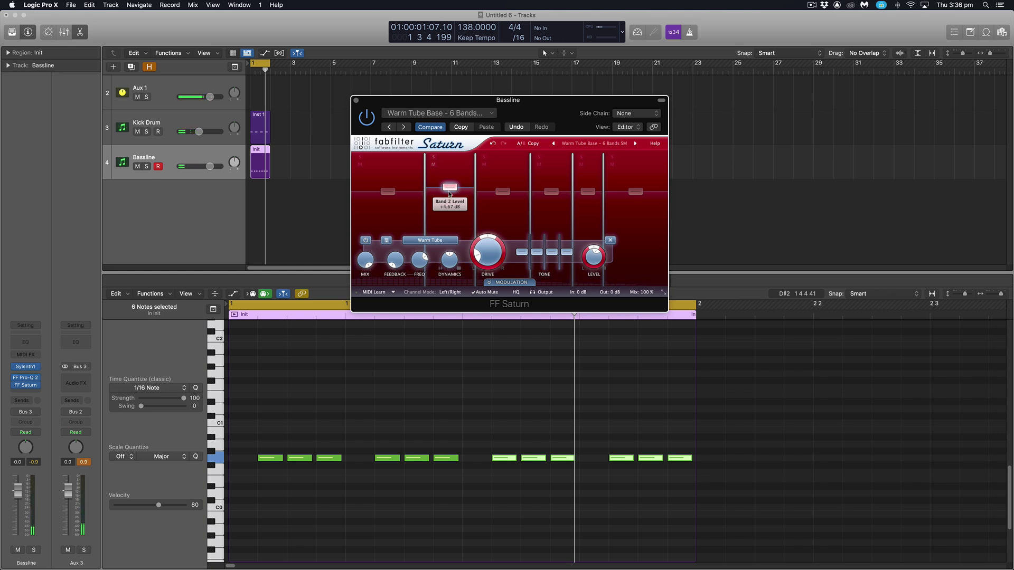
pyautogui.moveTo(449, 193); pyautogui.dragTo(454, 189)
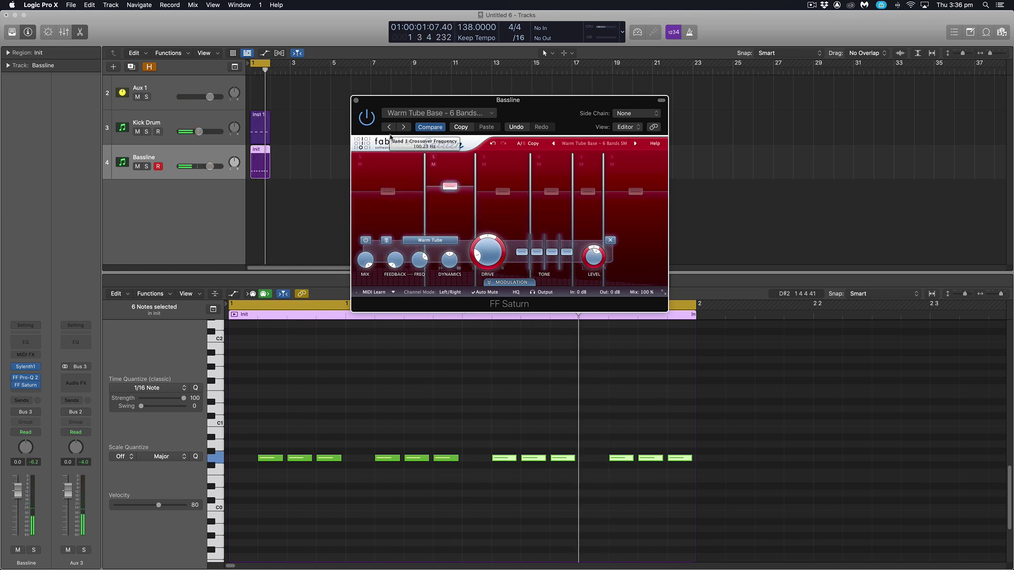
# - Insert Black Box Analog Design HG-2 in stereo after Saturn on the Bassline
pyautogui.click(356, 99)
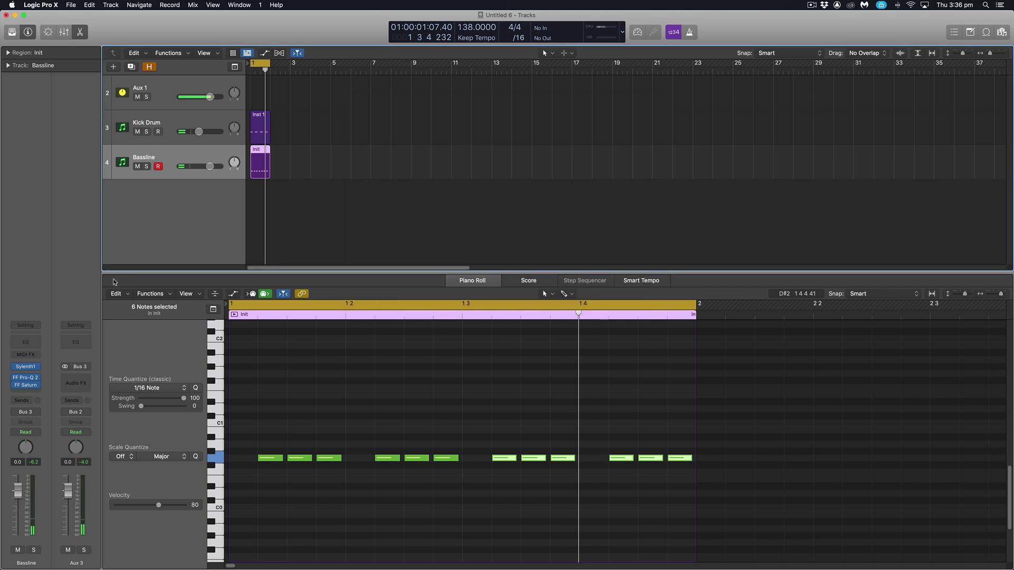
pyautogui.click(26, 393)
pyautogui.moveTo(56, 558)
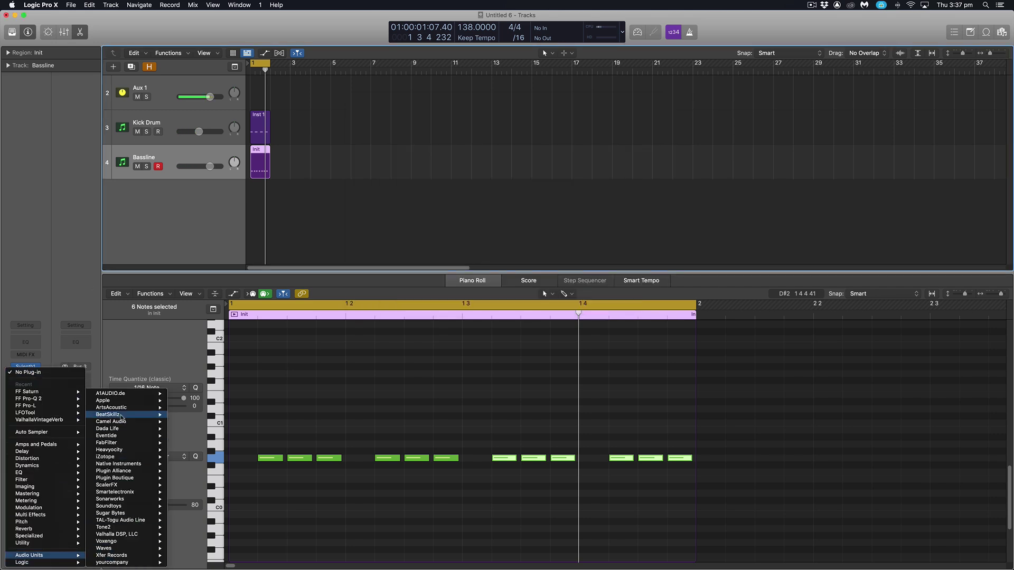
pyautogui.moveTo(132, 472)
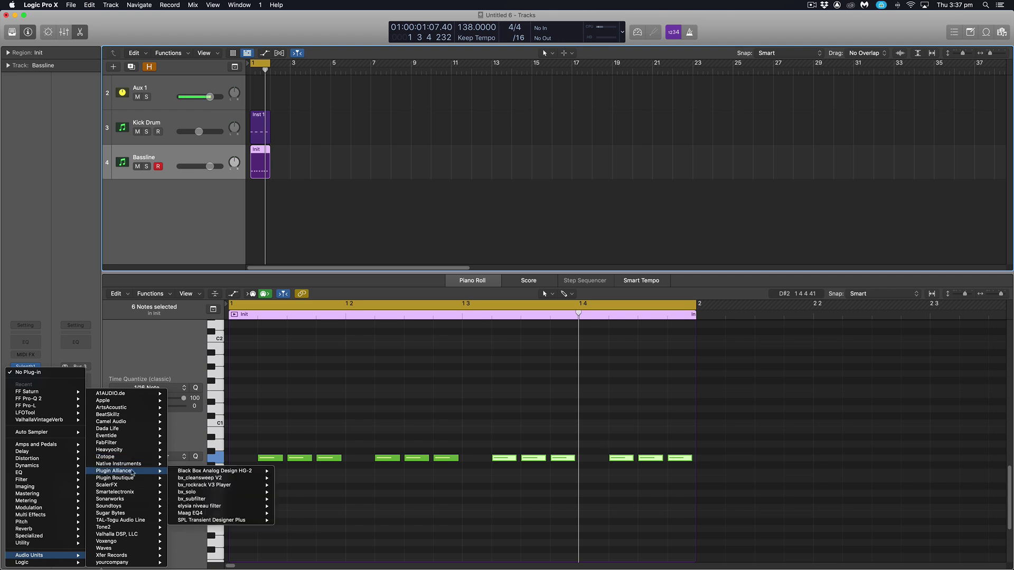
pyautogui.moveTo(211, 473)
pyautogui.click(292, 471)
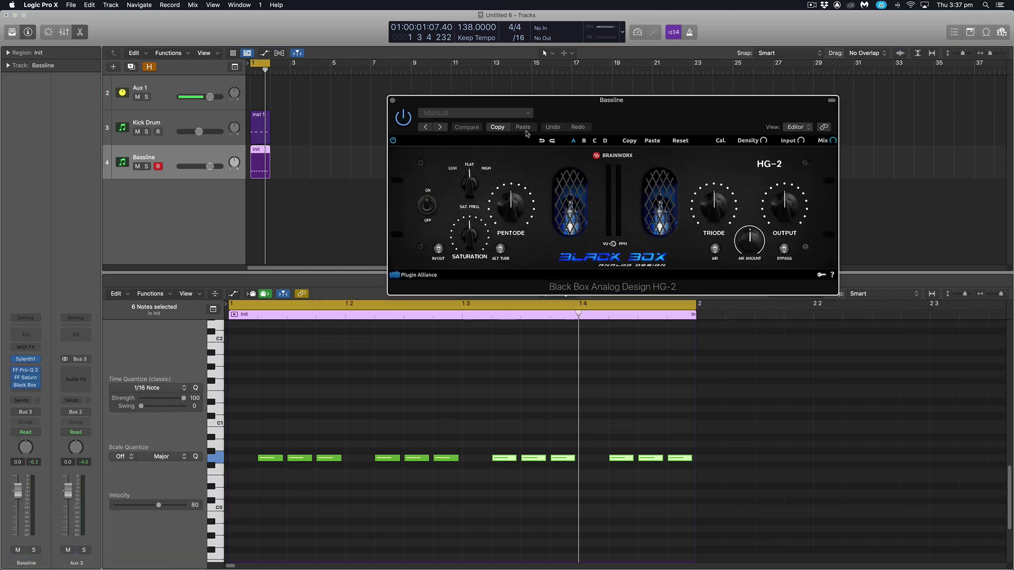
# - Load the HG-2's 10 Dirty Weight preset, audition it, and close its window
pyautogui.click(465, 113)
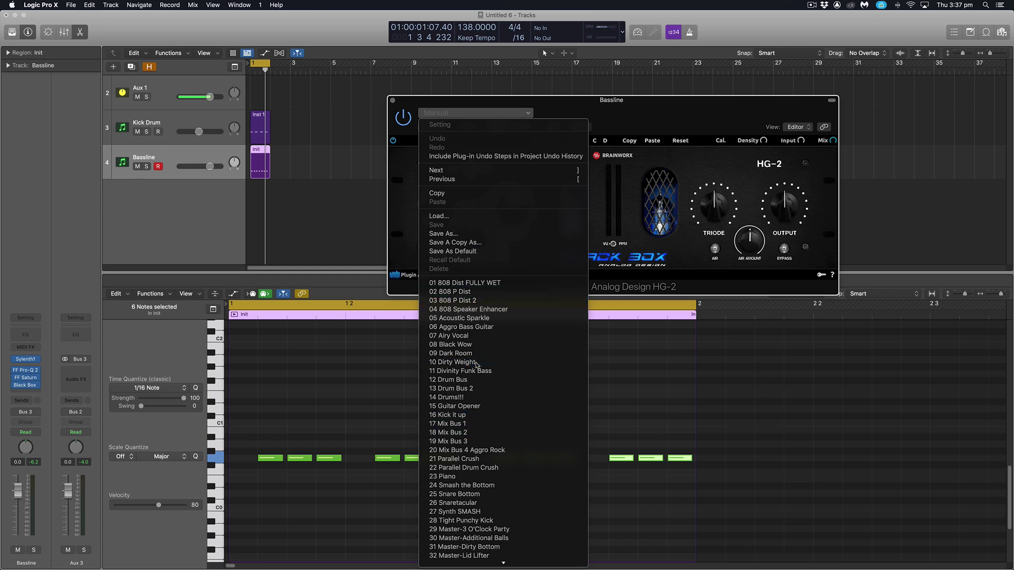
pyautogui.click(501, 363)
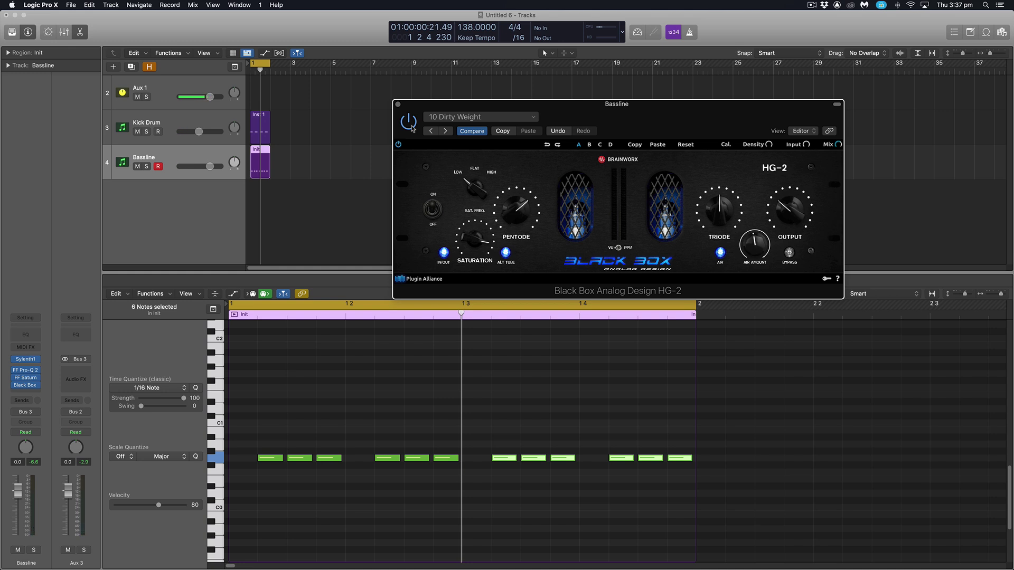
pyautogui.press('space')
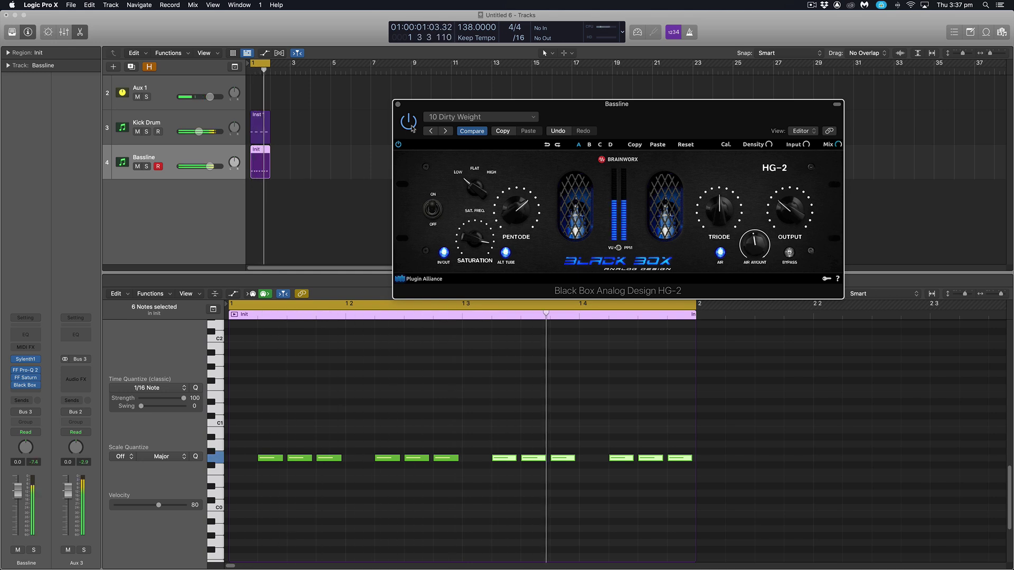
pyautogui.click(398, 104)
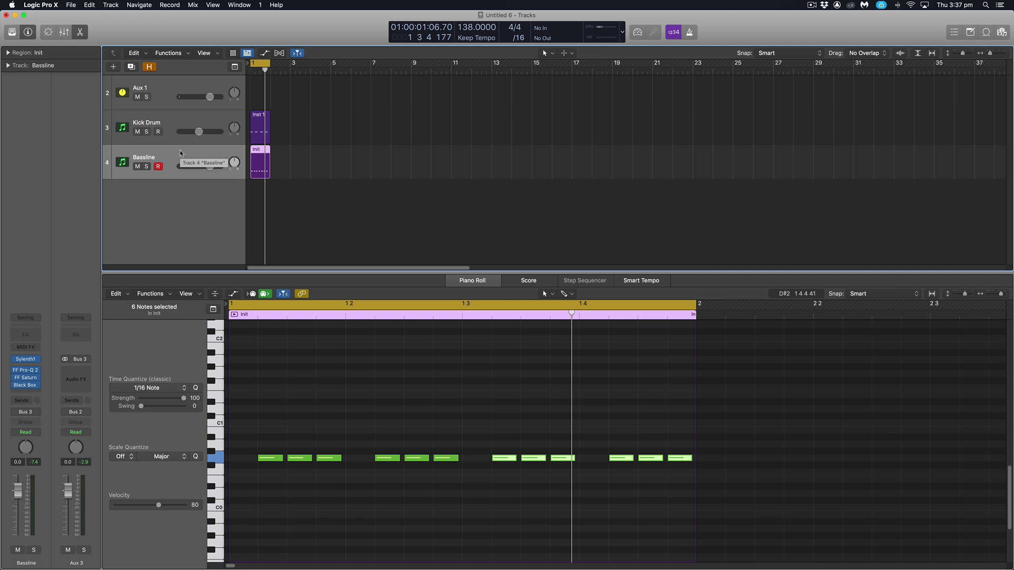
# - Insert Xfer Records LFOTool in stereo after Black Box and position its editor window
pyautogui.click(26, 393)
pyautogui.moveTo(53, 555)
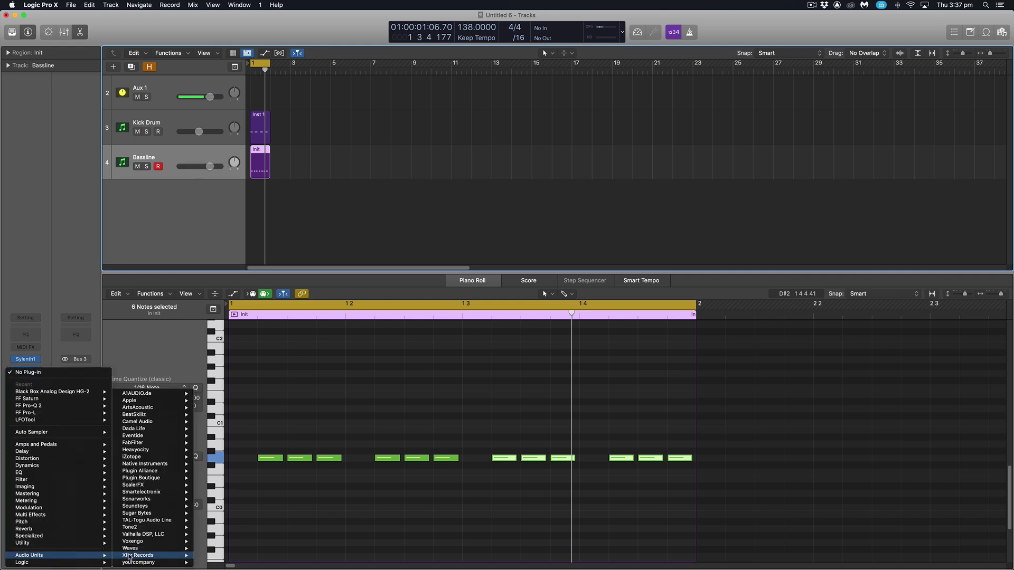
pyautogui.moveTo(141, 557)
pyautogui.moveTo(220, 548)
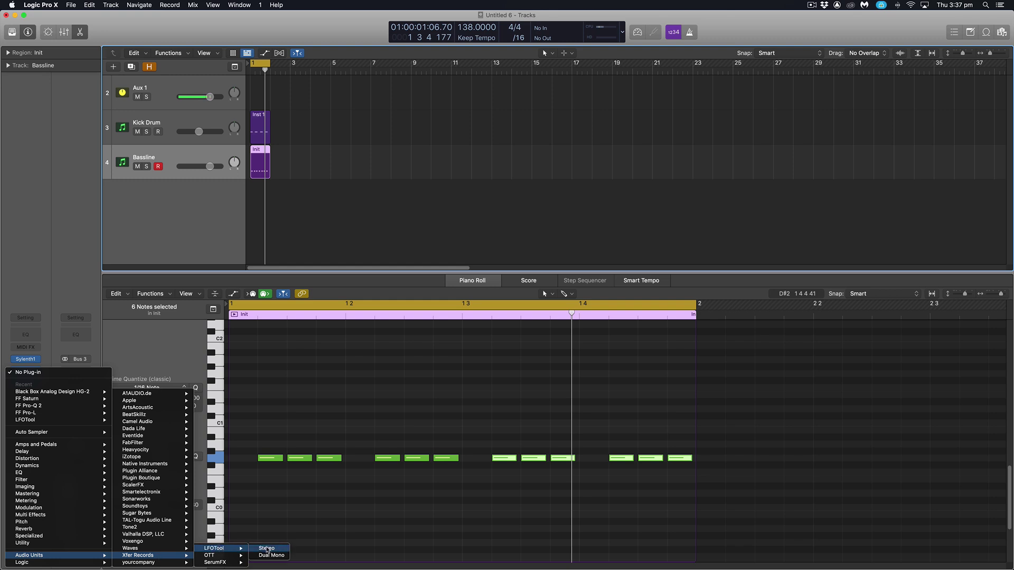
pyautogui.click(267, 550)
pyautogui.moveTo(446, 124); pyautogui.dragTo(609, 119)
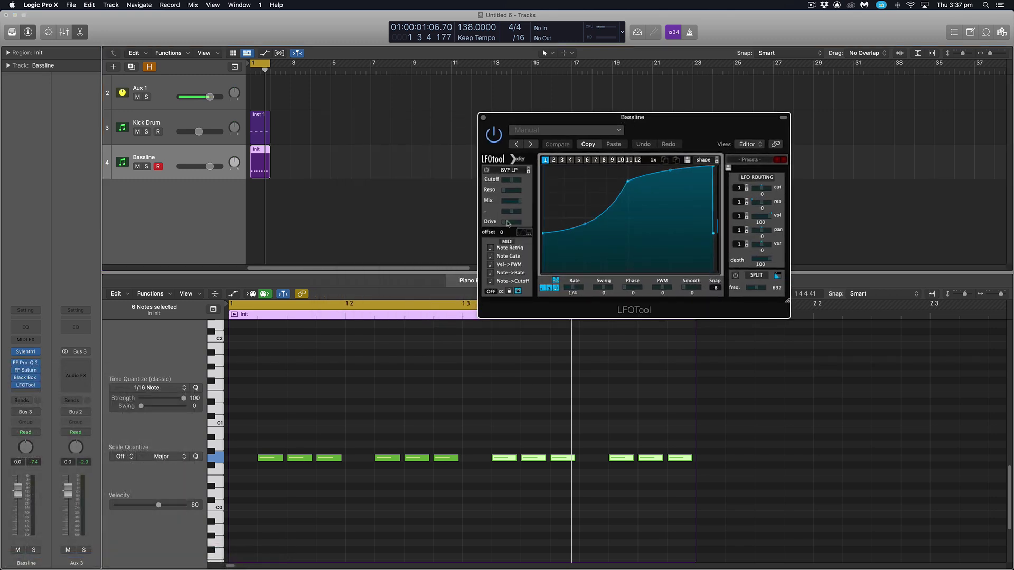
pyautogui.moveTo(665, 133); pyautogui.dragTo(587, 107)
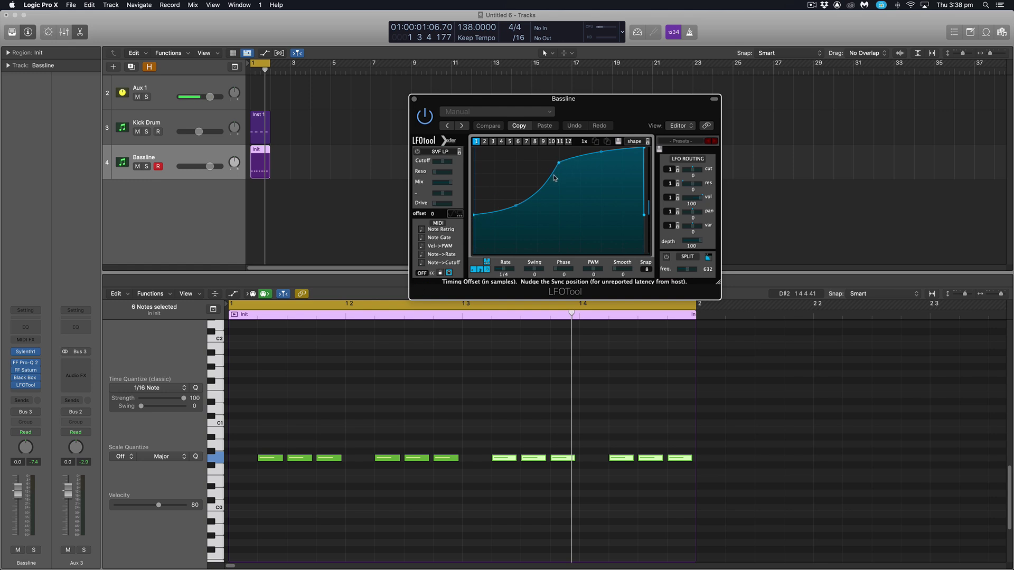
pyautogui.moveTo(592, 107); pyautogui.dragTo(582, 112)
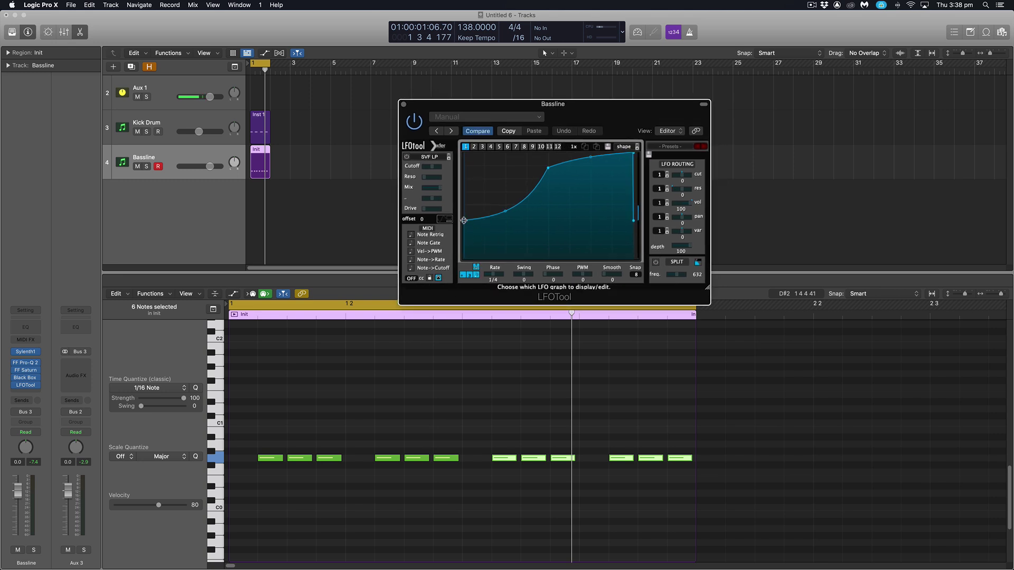
# - Pull LFOTool's curve ends down and middle point up, muting the Kick Drum to listen
pyautogui.moveTo(463, 220); pyautogui.dragTo(452, 288)
pyautogui.press('space')
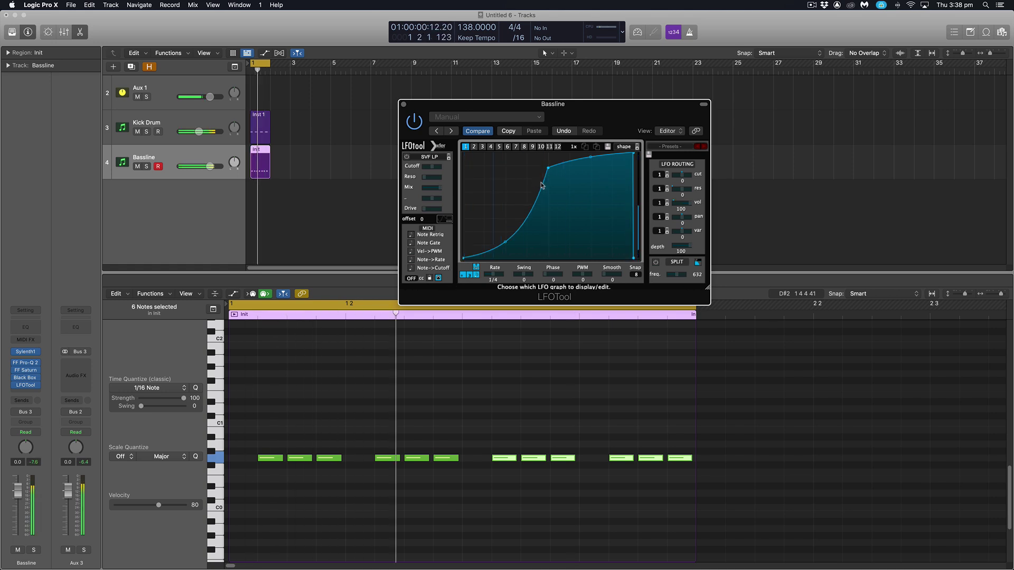
pyautogui.moveTo(548, 168); pyautogui.dragTo(550, 152)
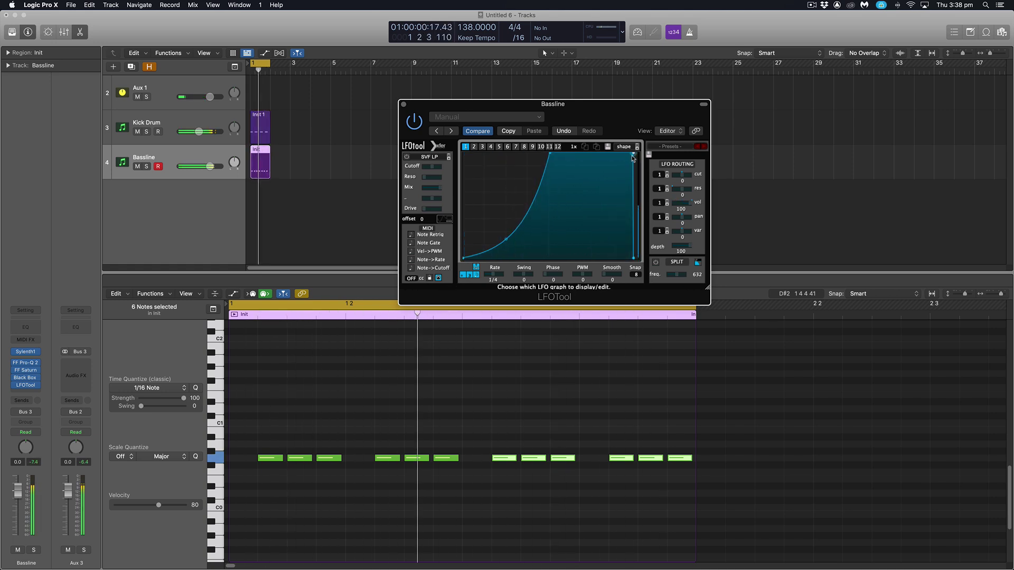
pyautogui.click(138, 132)
pyautogui.moveTo(583, 119); pyautogui.dragTo(564, 116)
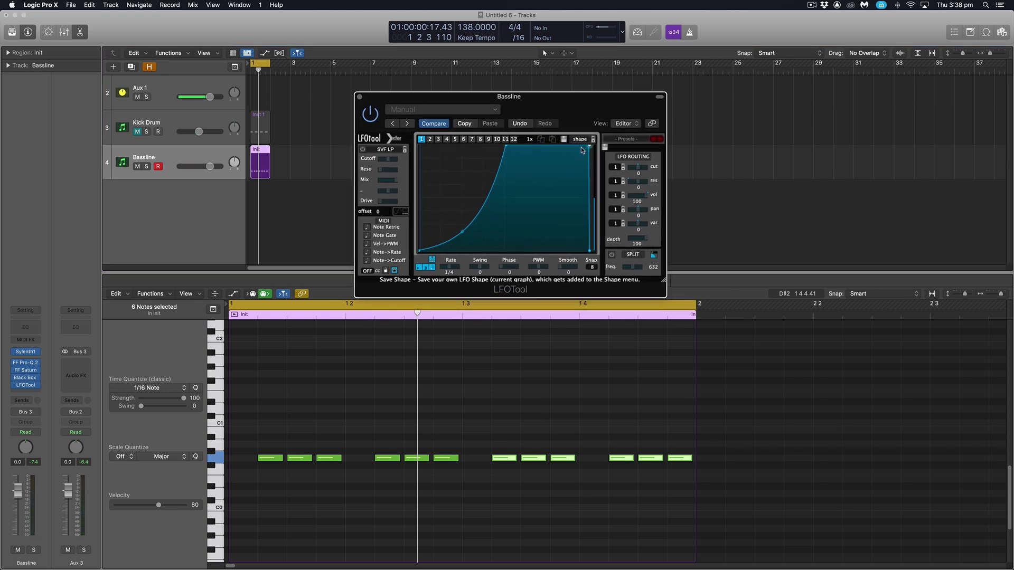
pyautogui.press('space')
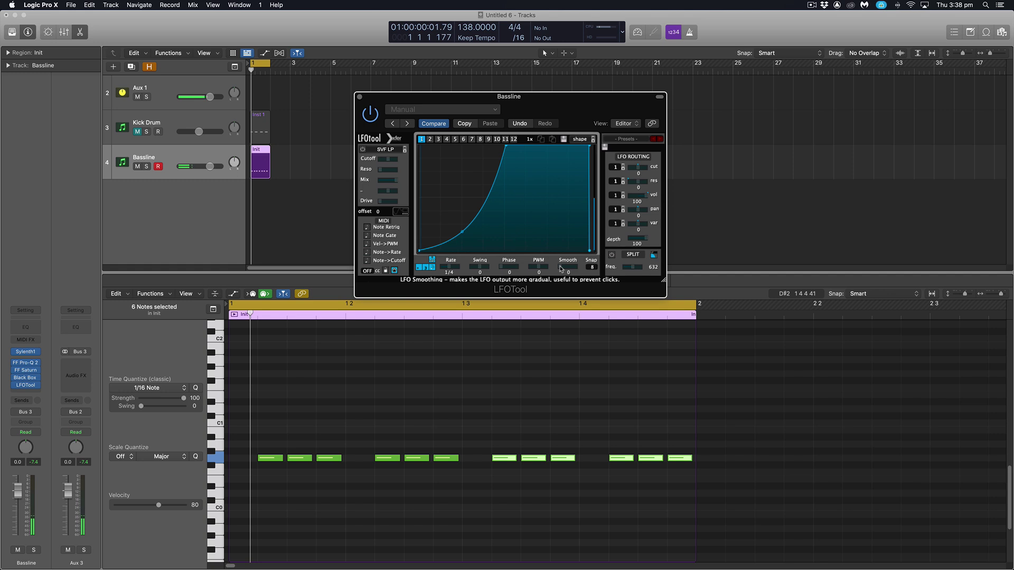
pyautogui.press('space')
# - Set LFOTool Smooth to 30, refine the curve into a steep rising swell, then close it
pyautogui.moveTo(560, 269); pyautogui.dragTo(520, 269)
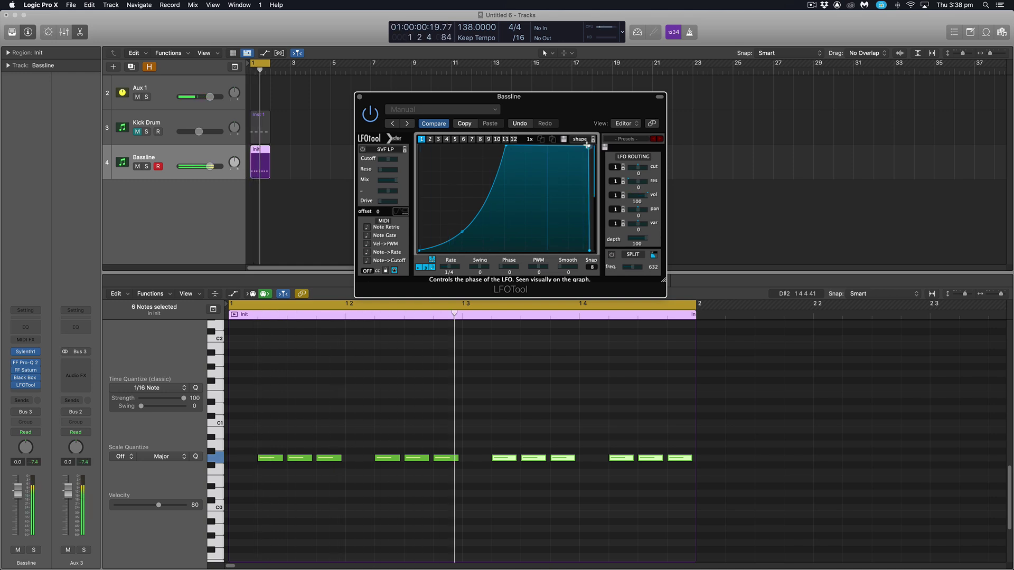
pyautogui.moveTo(591, 148); pyautogui.dragTo(586, 148)
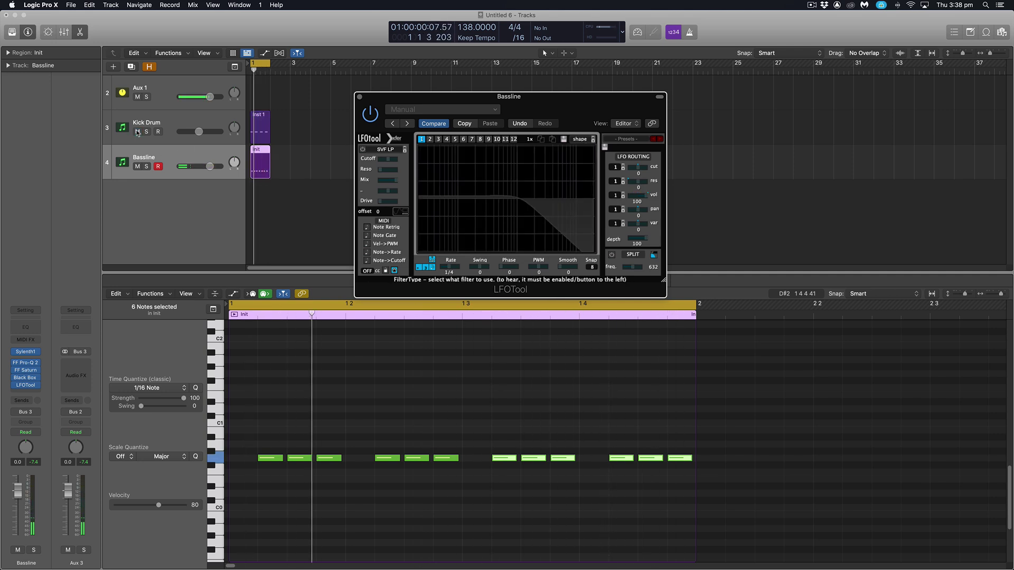
pyautogui.press('space')
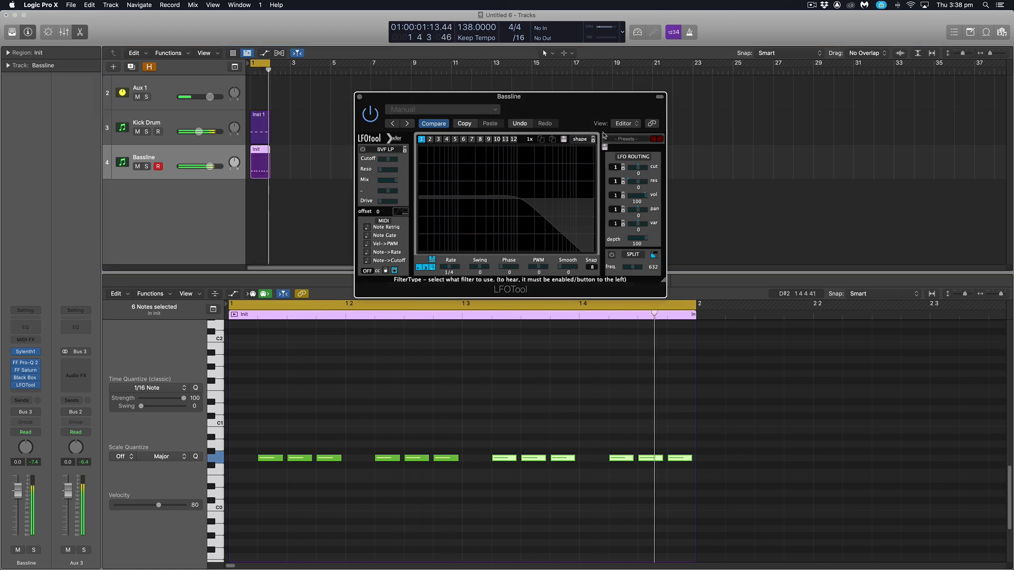
pyautogui.moveTo(506, 148); pyautogui.dragTo(484, 186)
pyautogui.moveTo(537, 156); pyautogui.dragTo(529, 117)
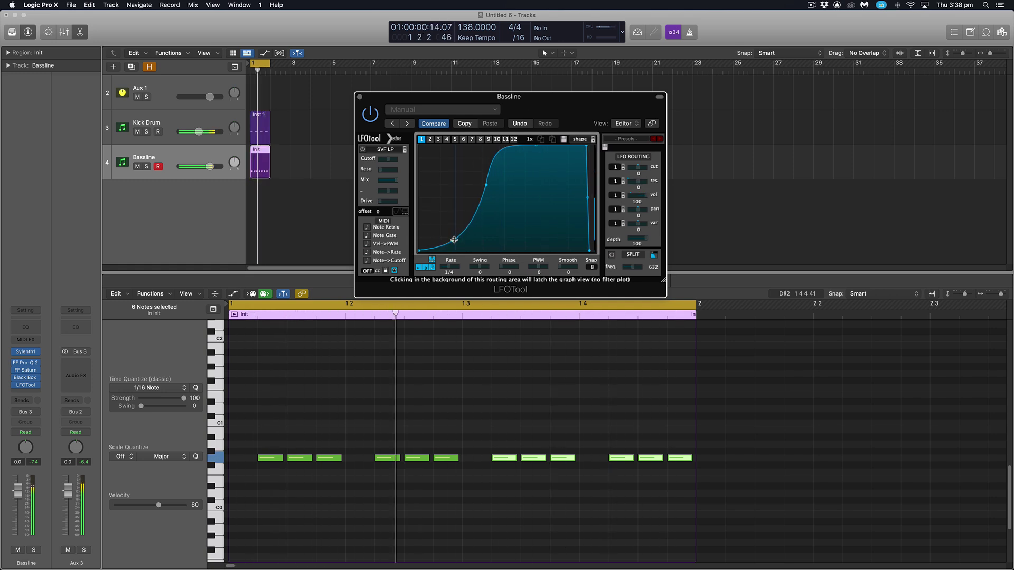
pyautogui.click(458, 235)
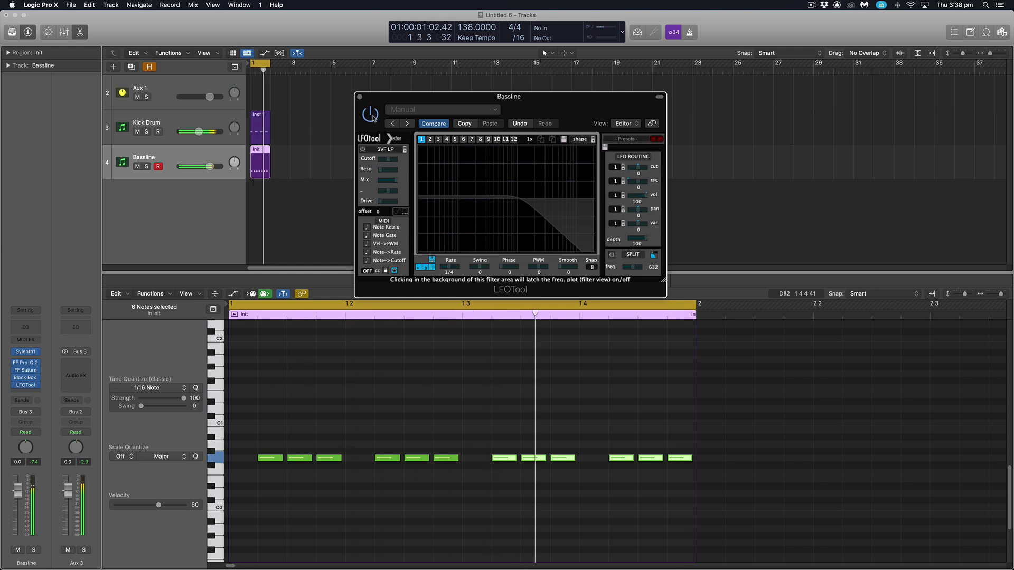
pyautogui.click(360, 97)
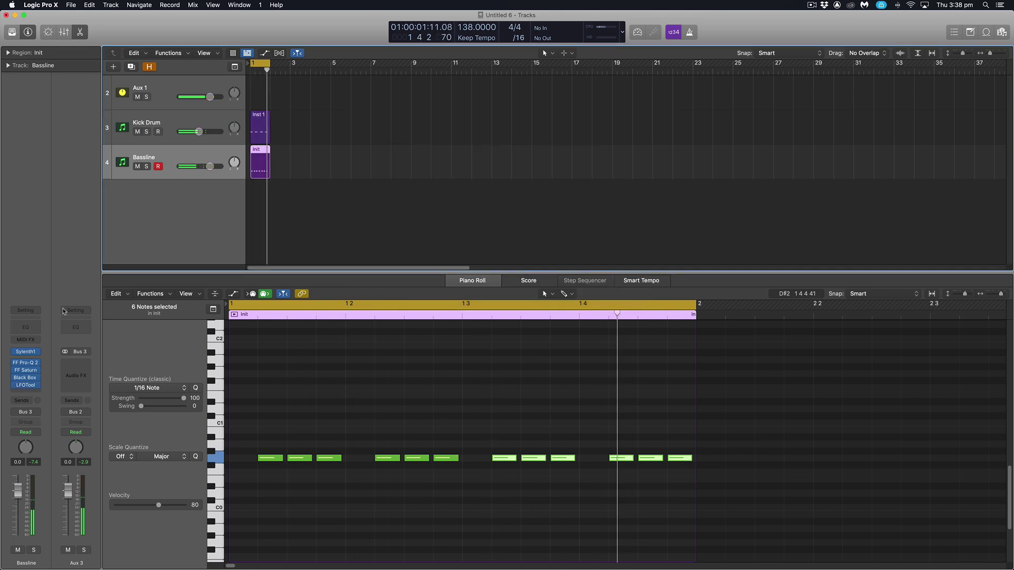
# - Insert a second FF Pro-Q 2 on the Bassline and delete its high cut band
pyautogui.click(29, 391)
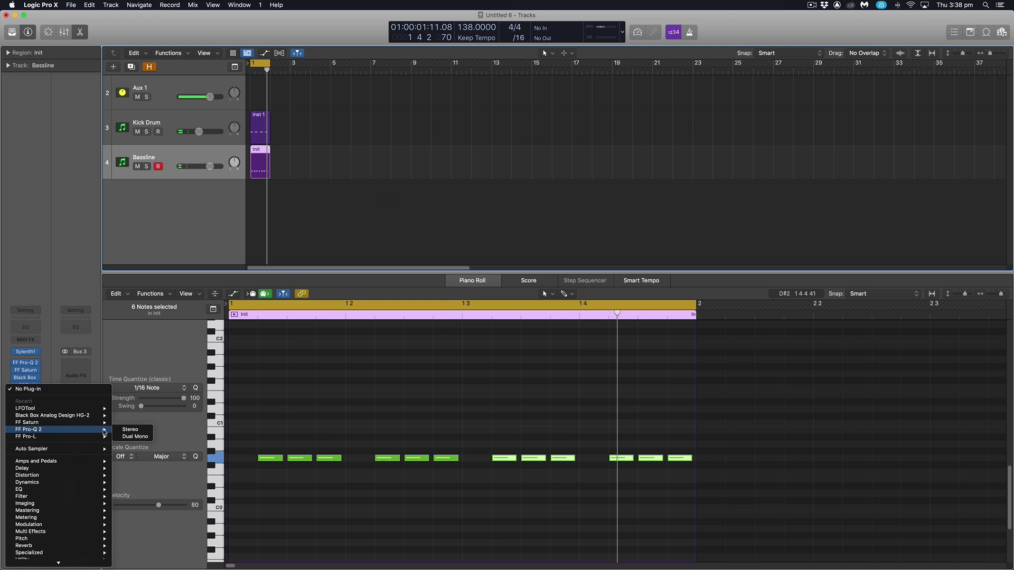
pyautogui.click(130, 430)
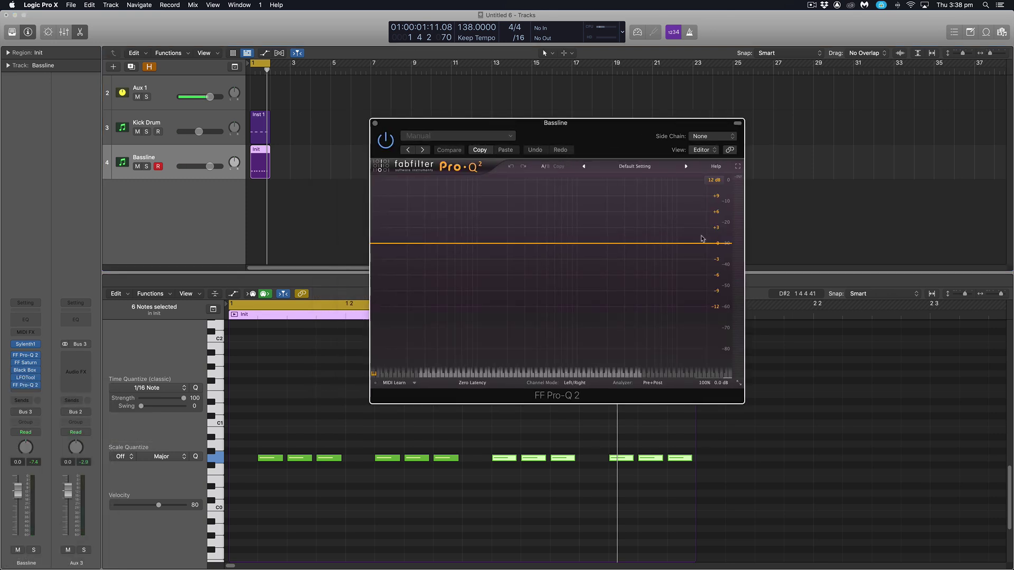
pyautogui.click(708, 243)
pyautogui.rightClick(708, 243)
pyautogui.click(727, 297)
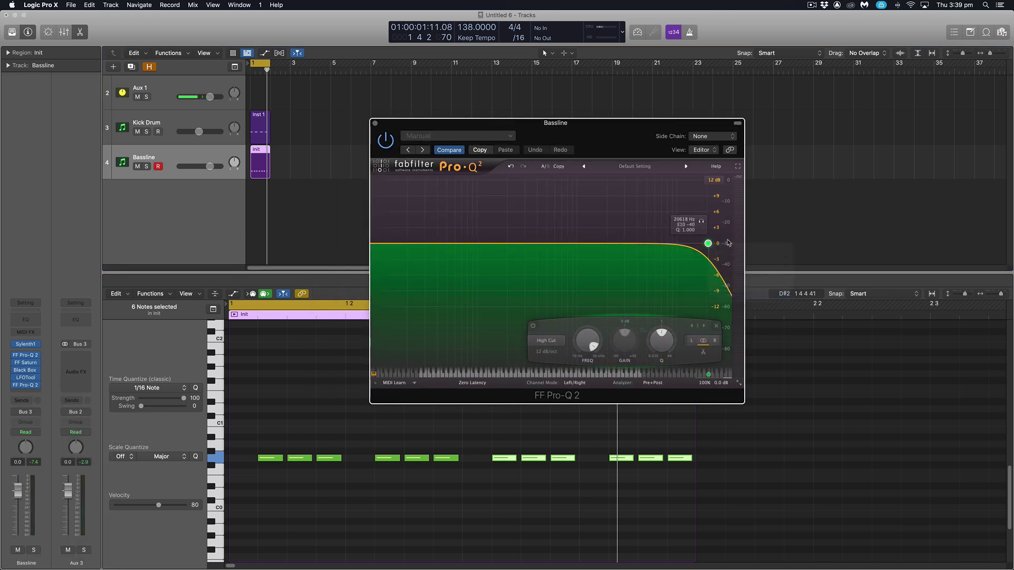
# - Add a high shelf boost near 4.4 kHz, A/B it, and close Pro-Q 2
pyautogui.moveTo(690, 243); pyautogui.dragTo(640, 228)
pyautogui.scroll(3, 679, 233)
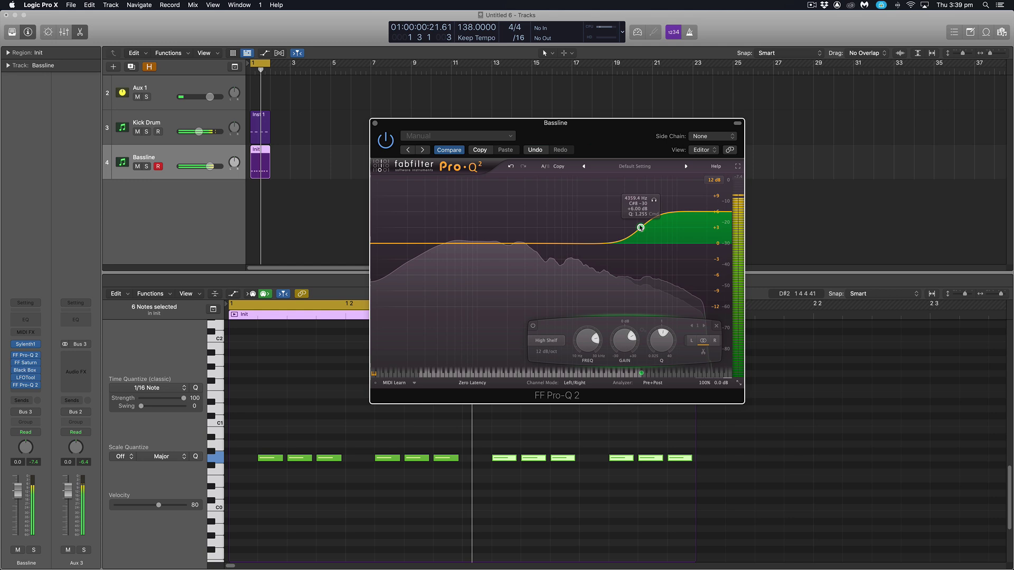
pyautogui.click(533, 326)
pyautogui.click(533, 326)
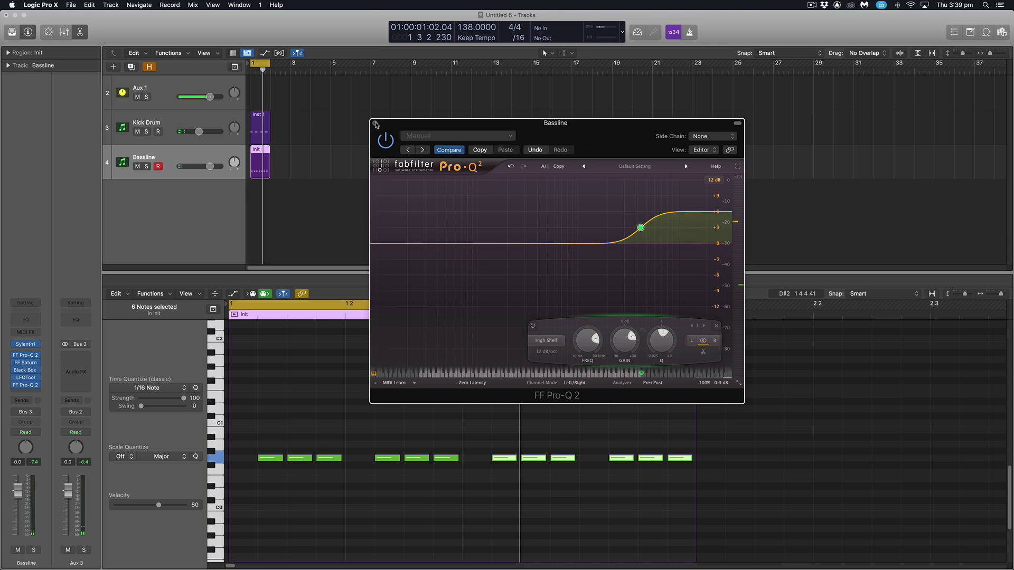
pyautogui.click(375, 124)
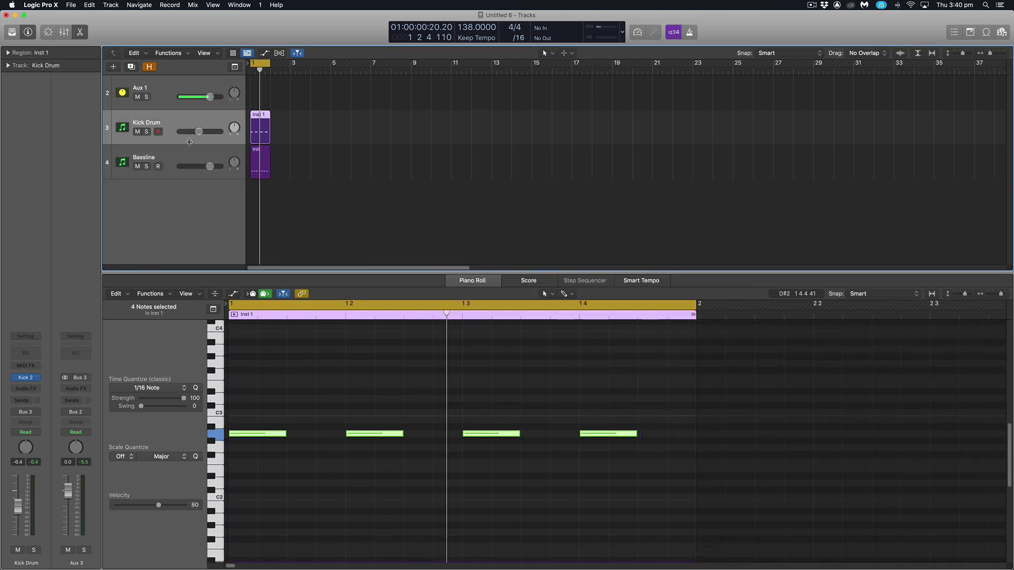
# - Group the Kick Drum and Bassline tracks into a summing stack
pyautogui.click(188, 123)
pyautogui.keyDown('shift'); pyautogui.click(189, 154); pyautogui.keyUp('shift')
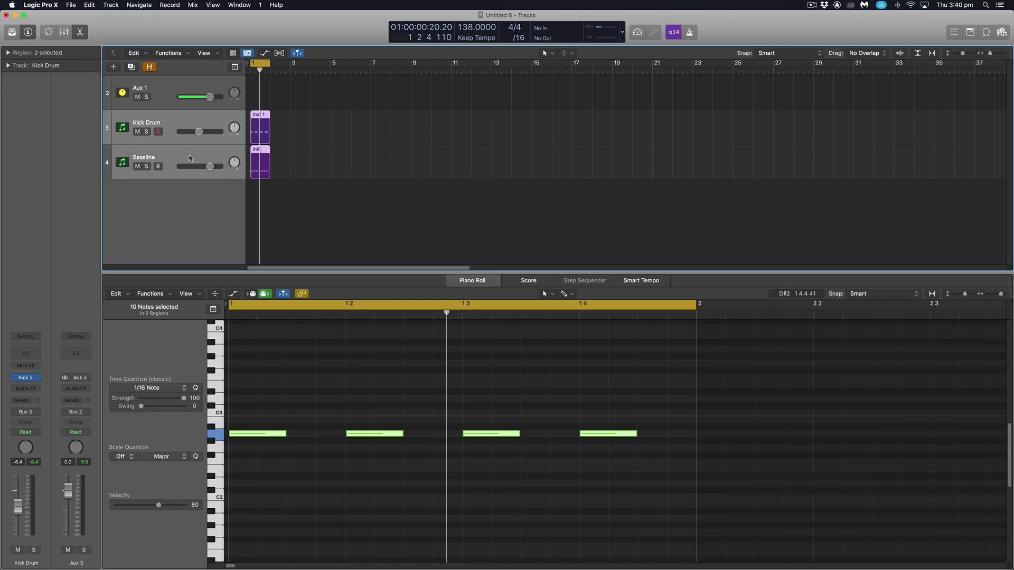
pyautogui.rightClick(196, 158)
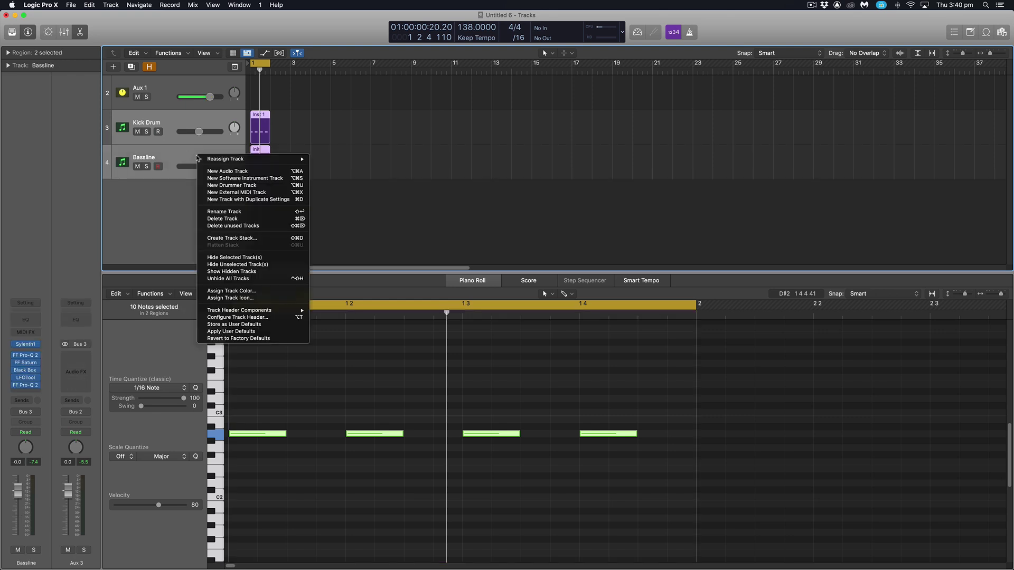
pyautogui.click(233, 240)
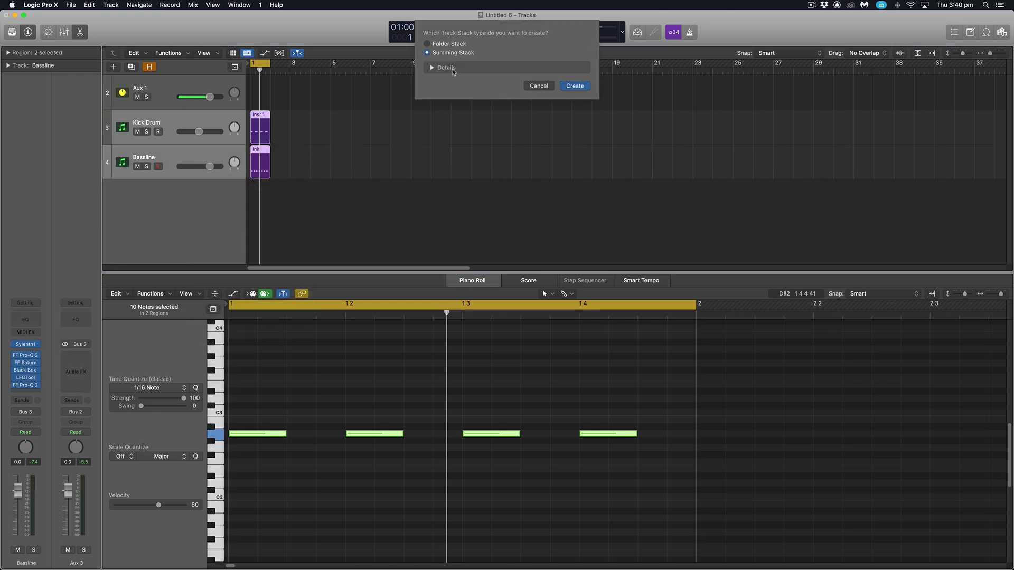
pyautogui.click(582, 88)
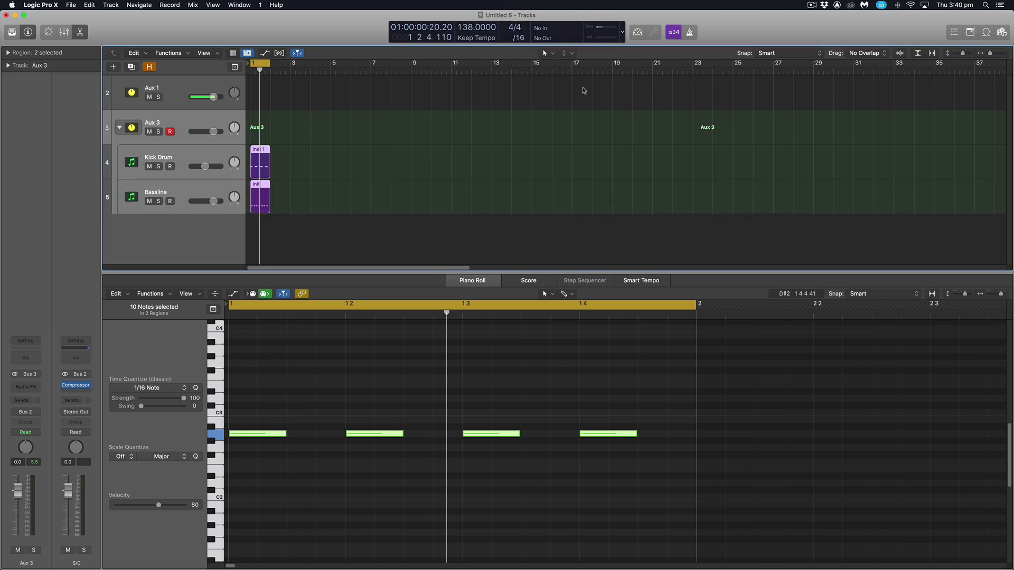
# - Rename the Aux 3 stack track to 'Kick & Bass Bus'
pyautogui.click(186, 165)
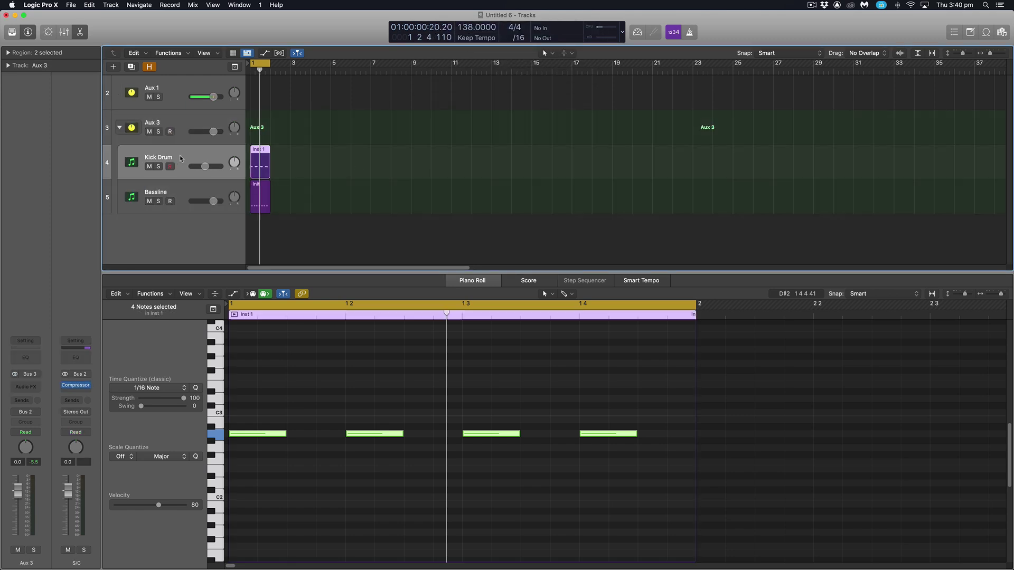
pyautogui.click(184, 191)
pyautogui.click(188, 160)
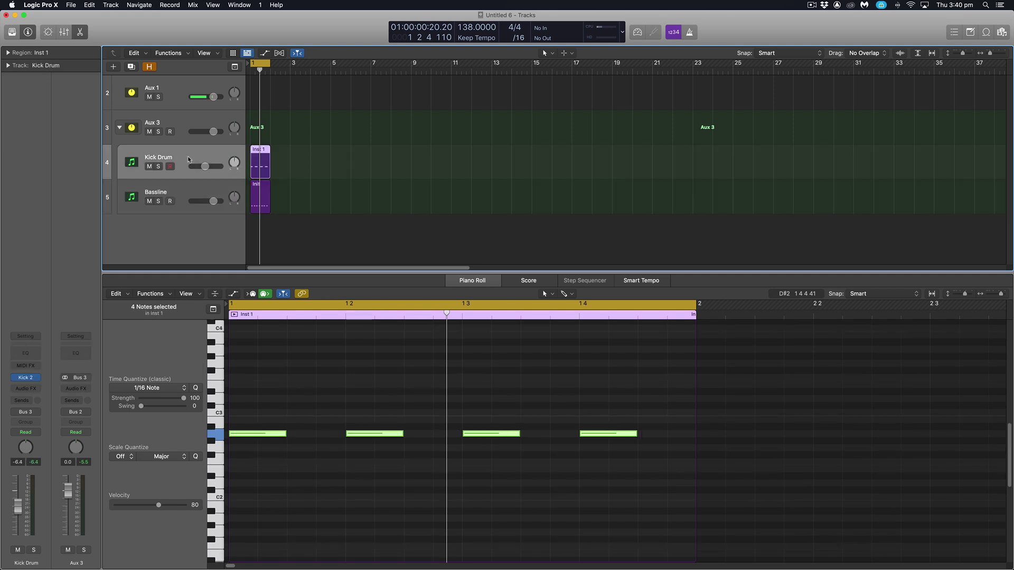
pyautogui.click(186, 122)
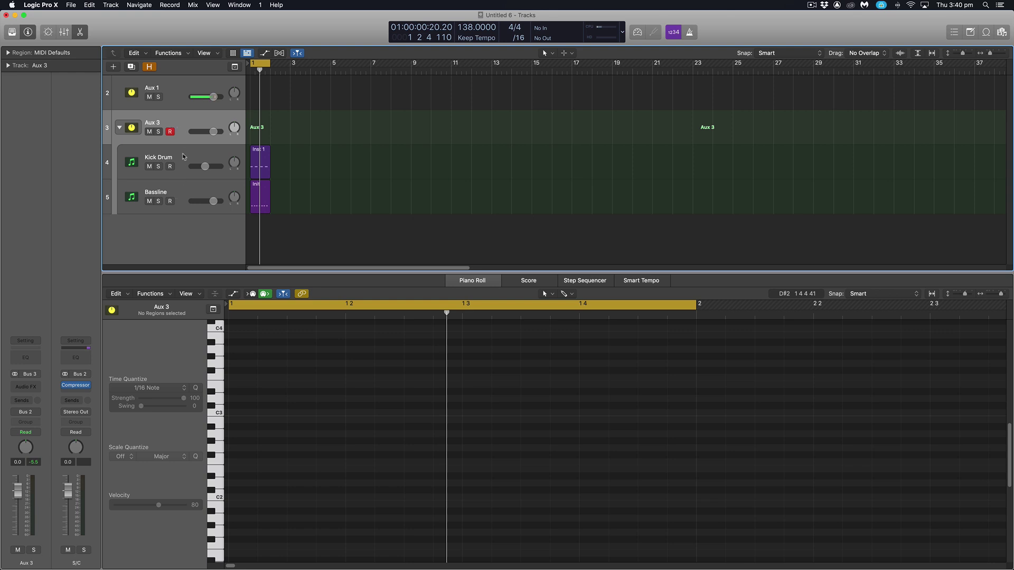
pyautogui.doubleClick(154, 122)
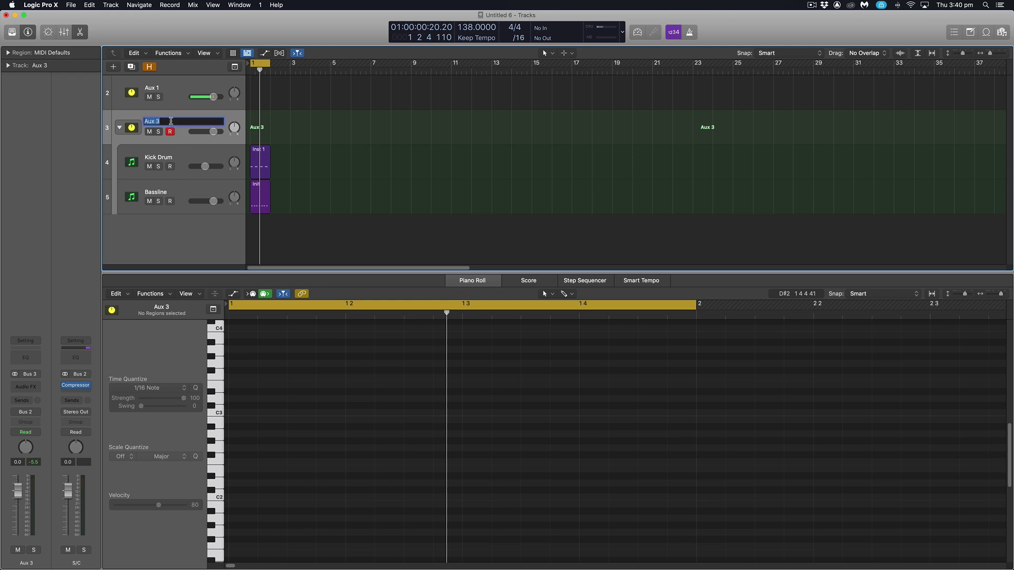
pyautogui.write('Kick & Bass Bus')
pyautogui.press('Return')
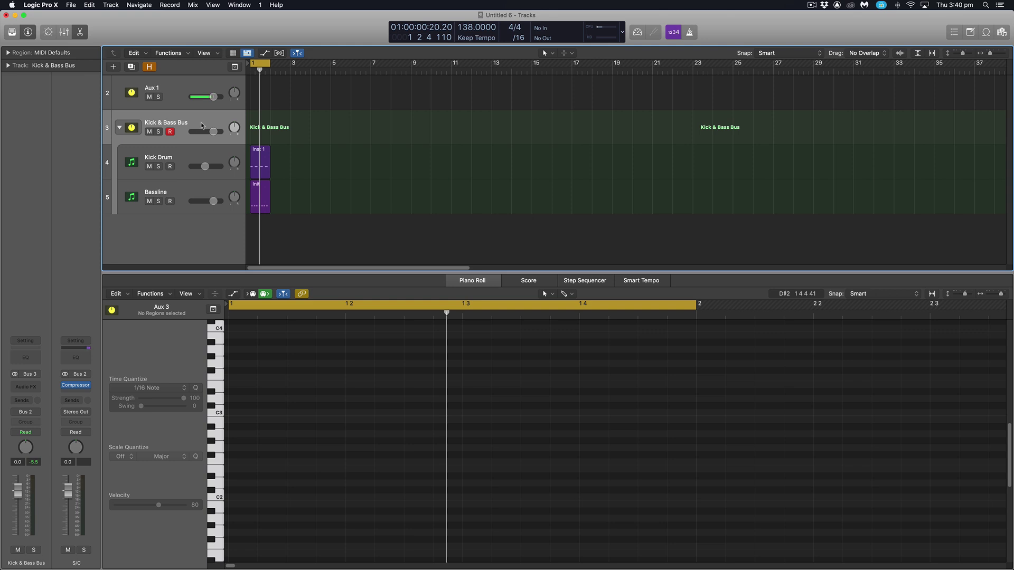
# - Insert the stereo Waves API-2500 compressor on the Kick & Bass Bus
pyautogui.click(26, 388)
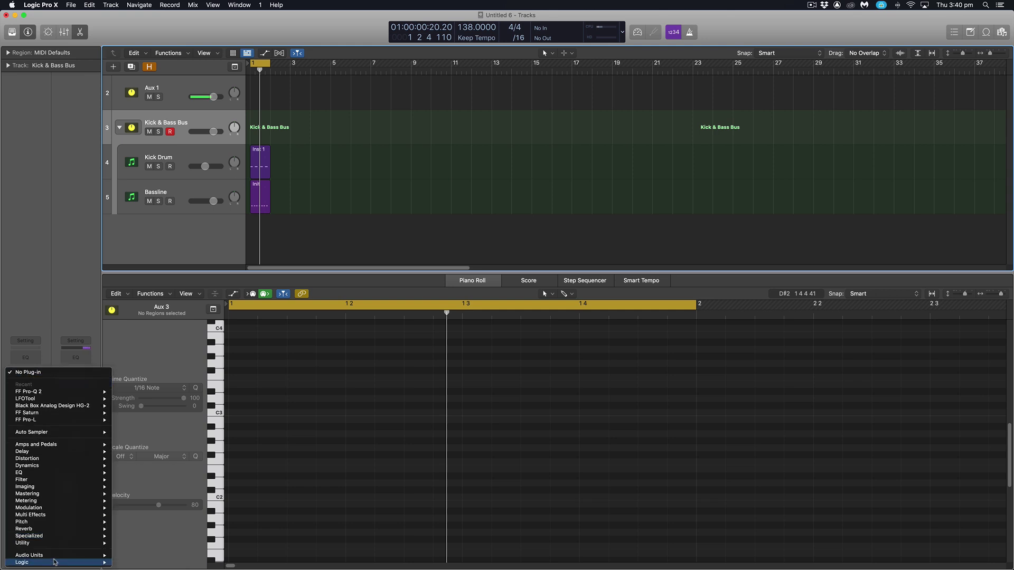
pyautogui.moveTo(52, 555)
pyautogui.moveTo(149, 549)
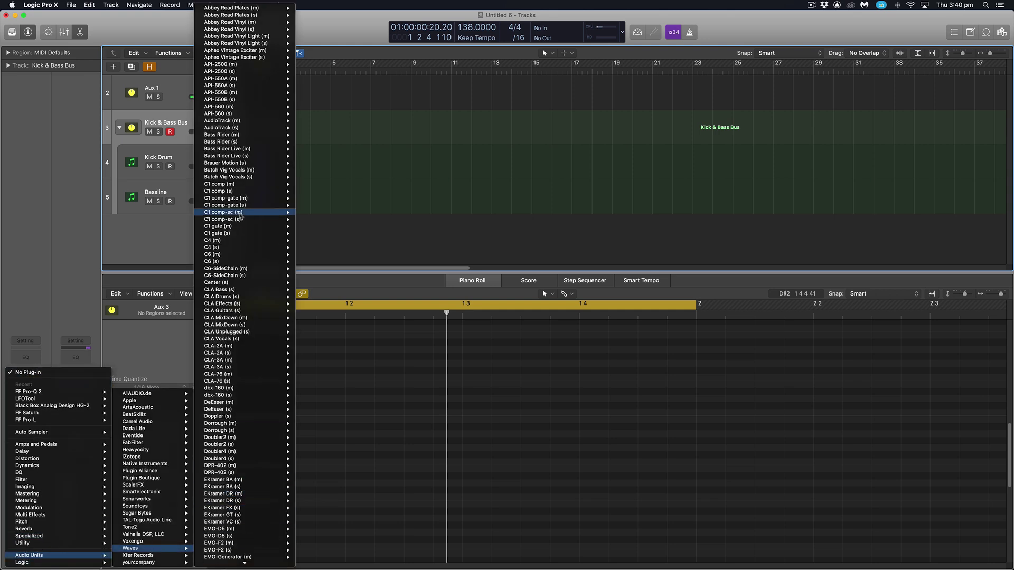
pyautogui.click(310, 72)
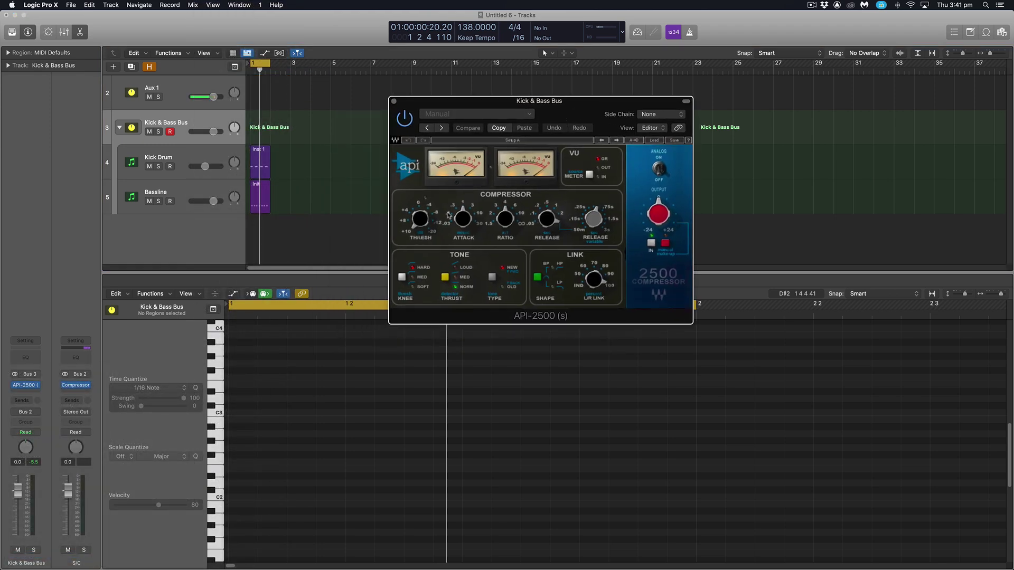
# - Tweak API-2500 attack, set tone type to OLD, and settle the threshold near 9.90
pyautogui.click(461, 220)
pyautogui.moveTo(462, 220); pyautogui.dragTo(461, 217)
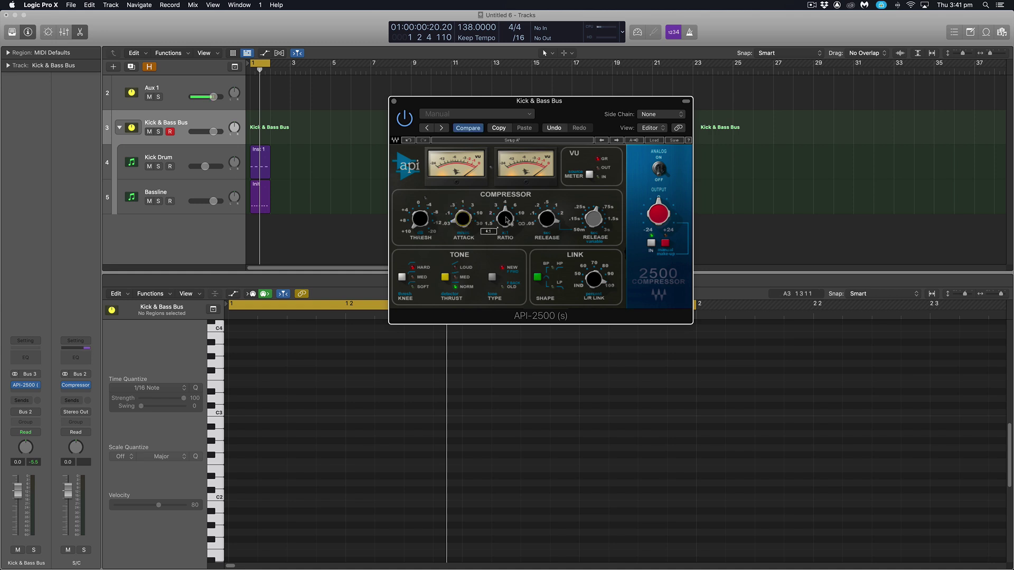
pyautogui.click(506, 220)
pyautogui.click(493, 277)
pyautogui.moveTo(421, 226); pyautogui.dragTo(421, 225)
pyautogui.moveTo(420, 218); pyautogui.dragTo(421, 227)
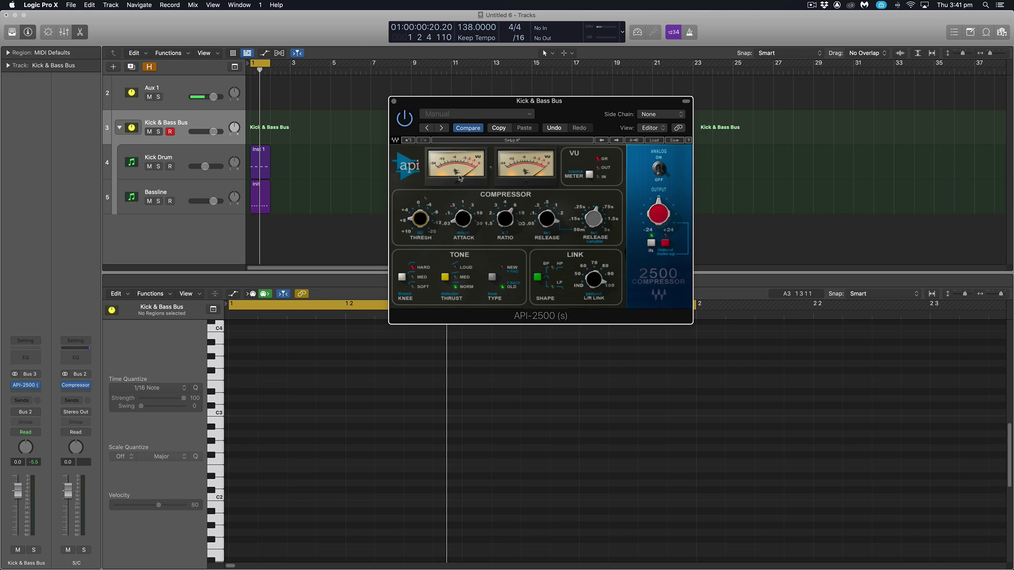
pyautogui.press('space')
pyautogui.moveTo(423, 218); pyautogui.dragTo(421, 230)
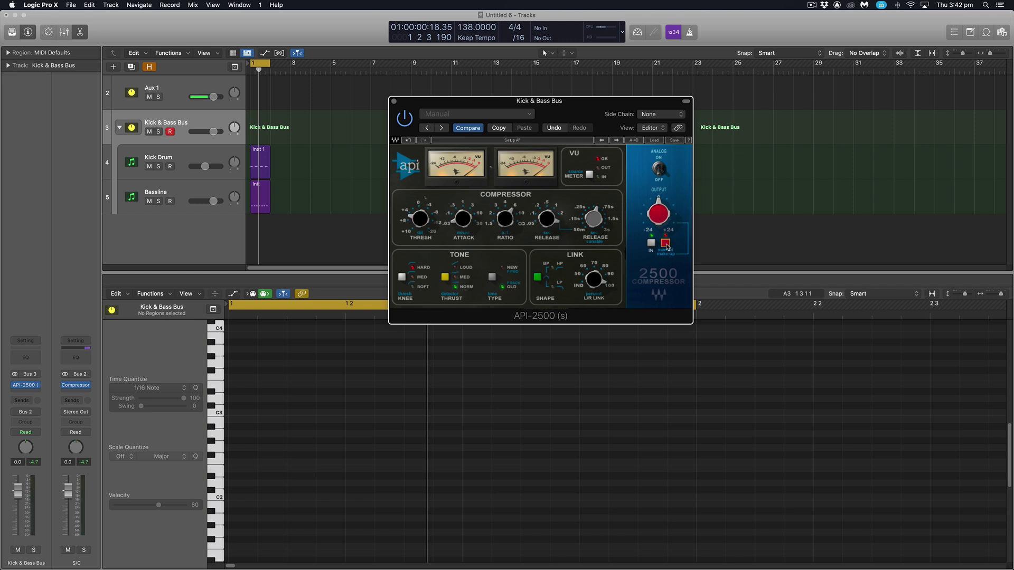
# - Raise the API-2500 output to 0.4 and A/B bypass it during playback
pyautogui.click(405, 120)
pyautogui.click(406, 122)
pyautogui.moveTo(660, 217); pyautogui.dragTo(660, 216)
pyautogui.press('space')
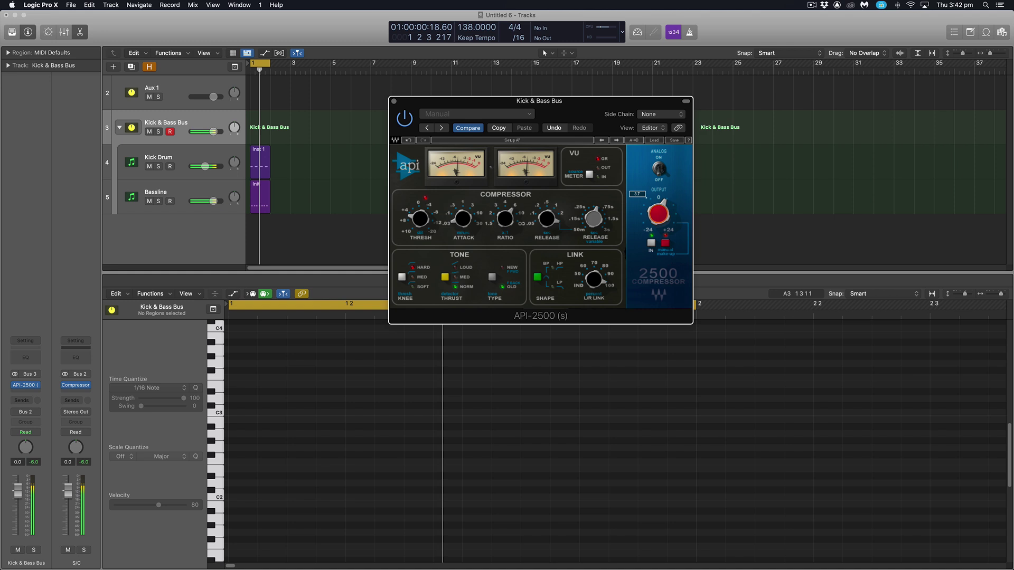
pyautogui.click(405, 119)
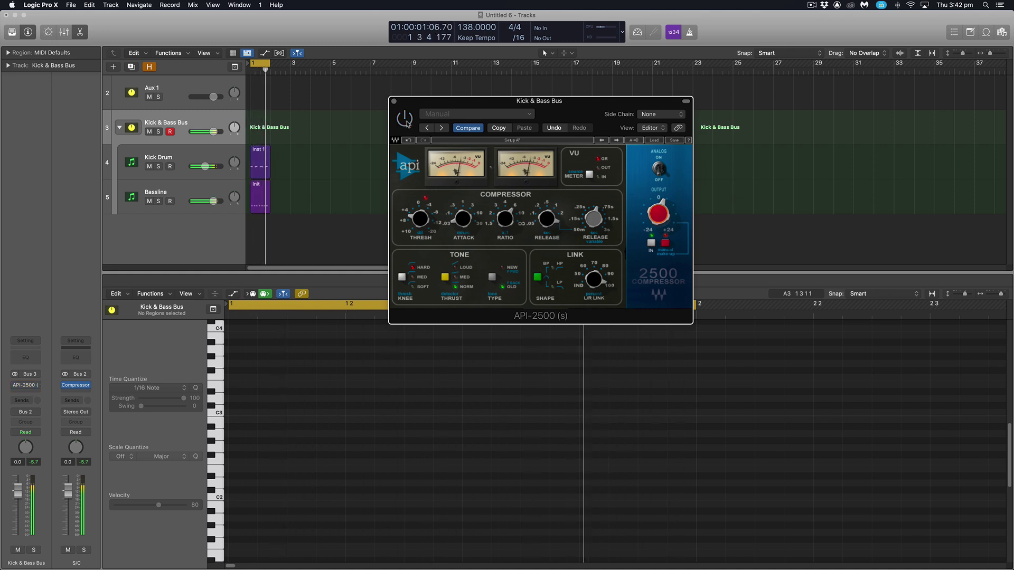
pyautogui.click(405, 119)
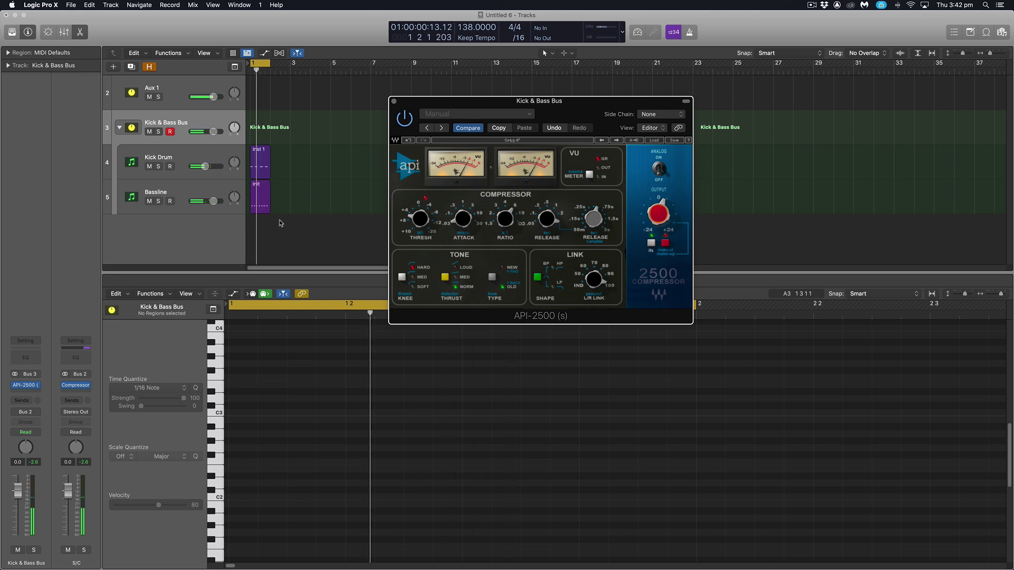
# - Insert Waves LoAir in stereo after the API-2500 on the bus
pyautogui.click(35, 386)
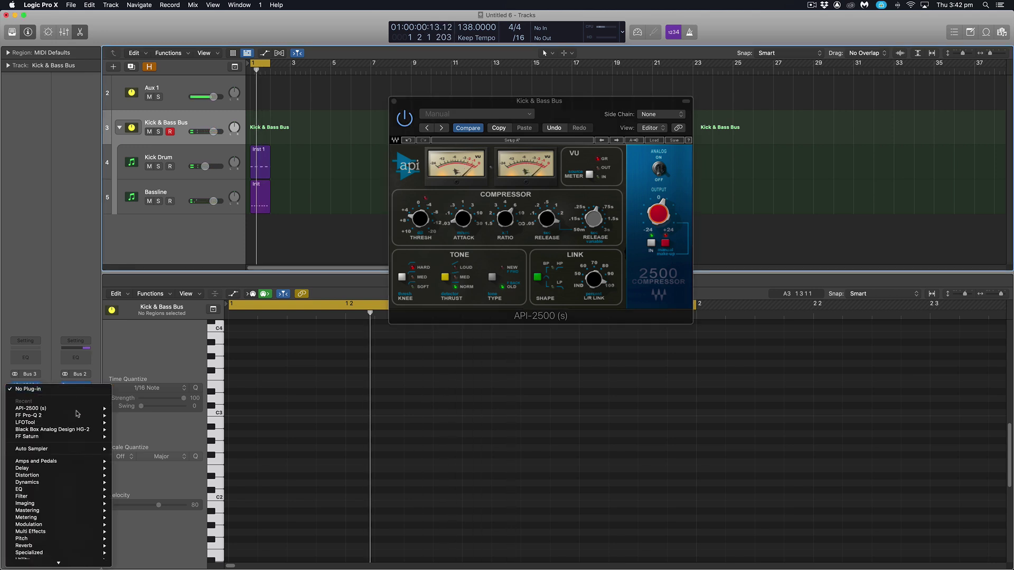
pyautogui.moveTo(58, 555)
pyautogui.moveTo(147, 550)
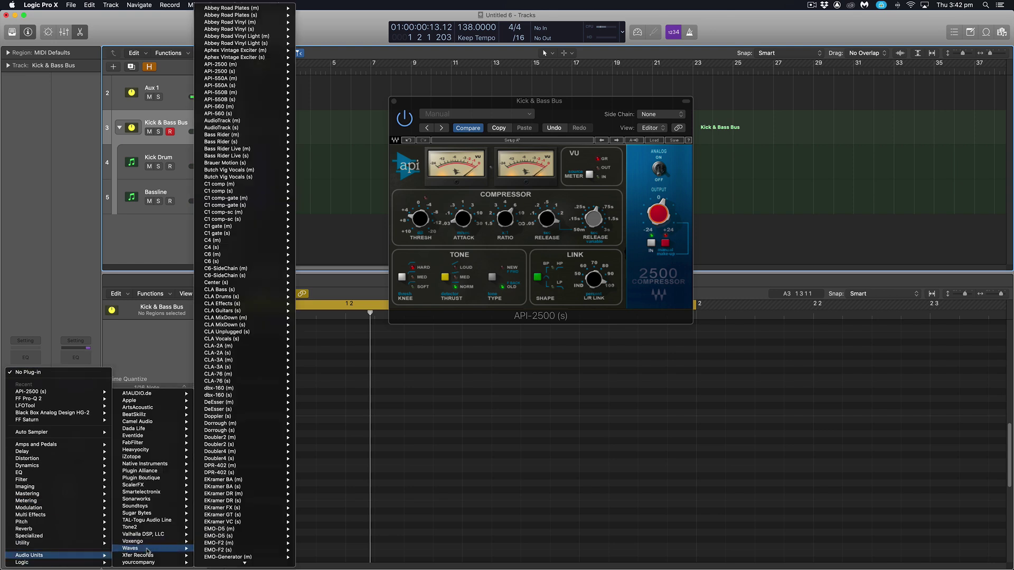
pyautogui.moveTo(246, 563)
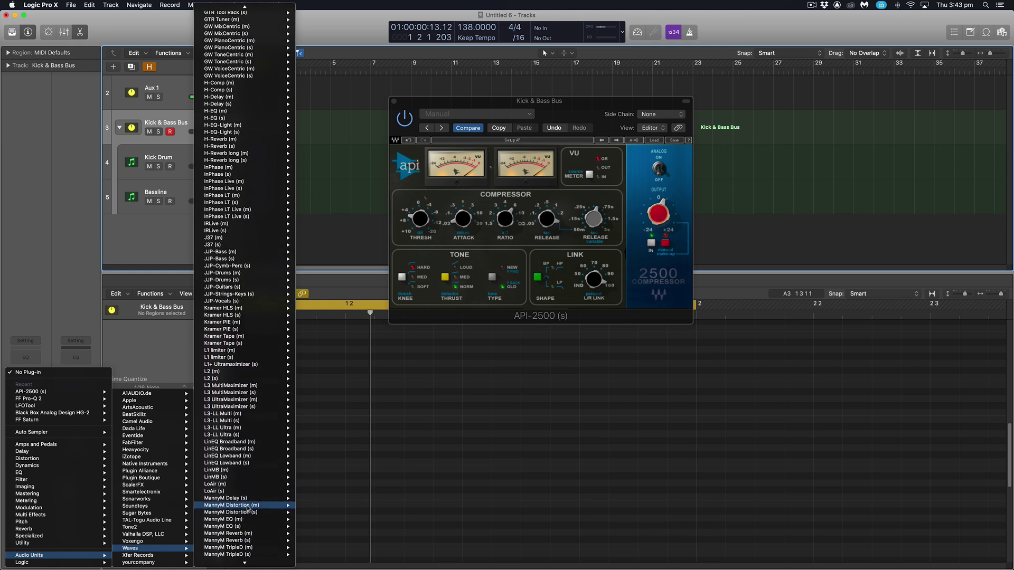
pyautogui.moveTo(245, 493)
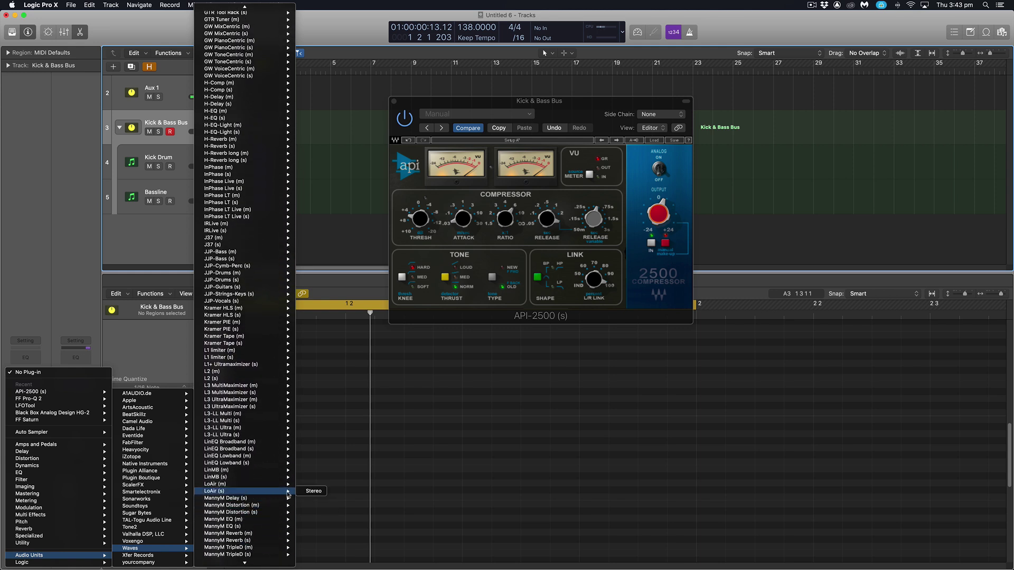
pyautogui.click(313, 492)
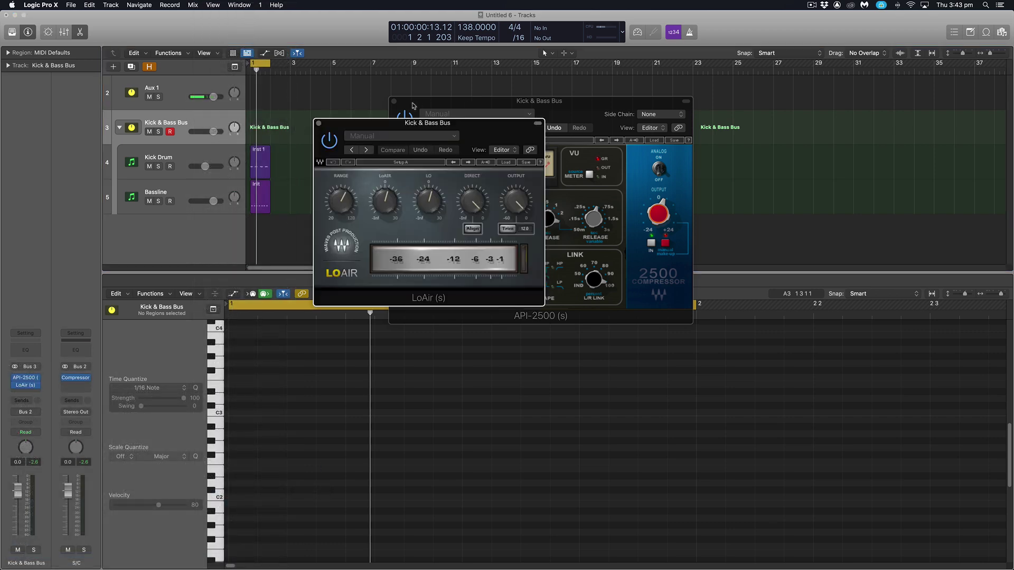
# - Close the API-2500 window and load LoAir's Very Low Indeed factory preset
pyautogui.click(393, 101)
pyautogui.moveTo(444, 125); pyautogui.dragTo(625, 125)
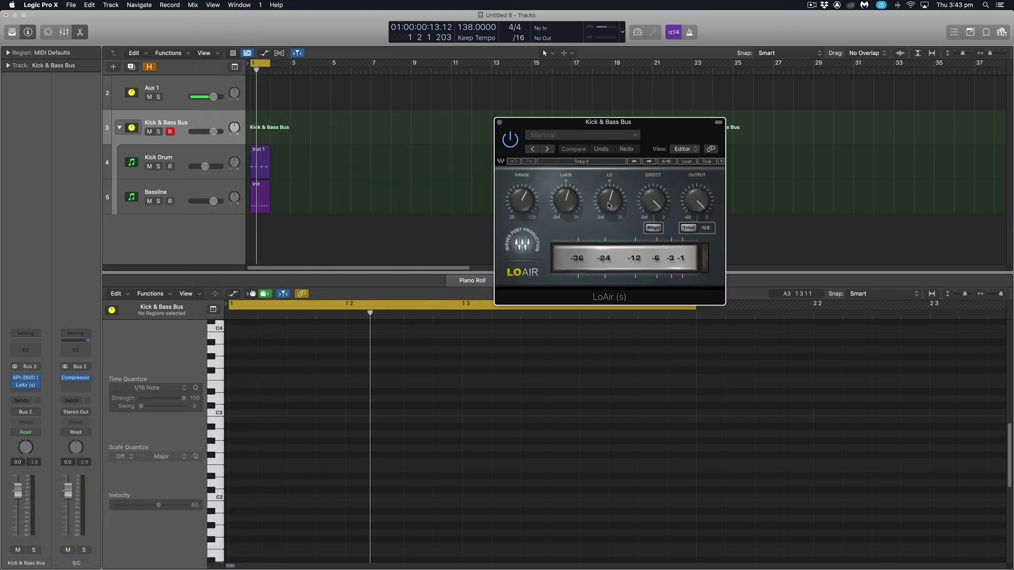
pyautogui.click(561, 136)
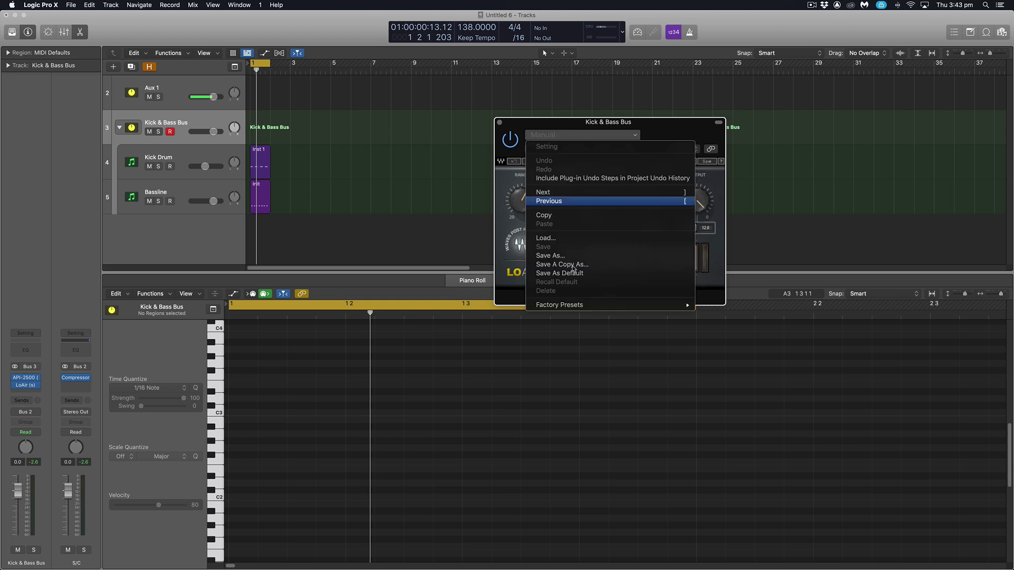
pyautogui.moveTo(608, 305)
pyautogui.click(742, 322)
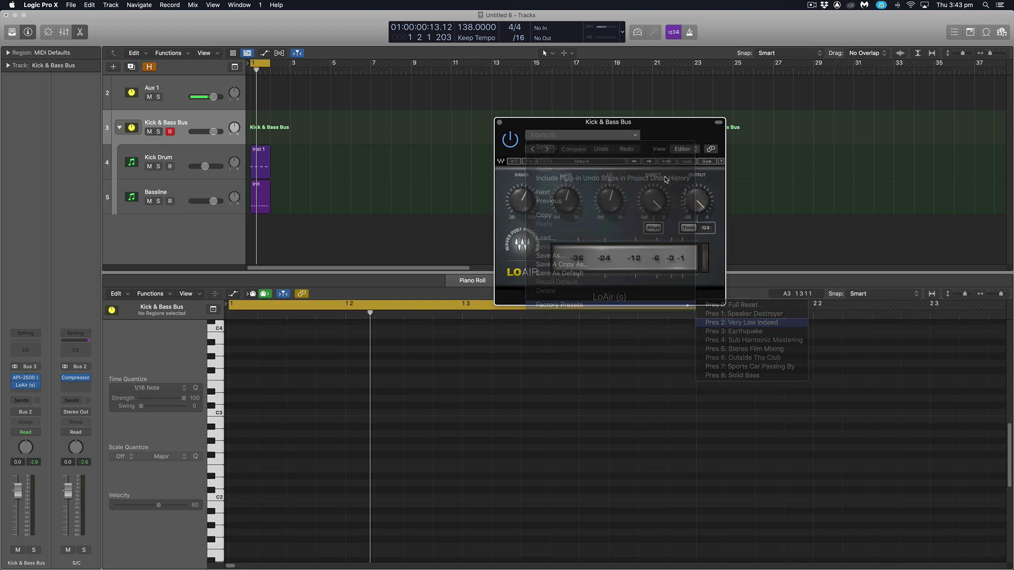
pyautogui.moveTo(581, 123); pyautogui.dragTo(450, 129)
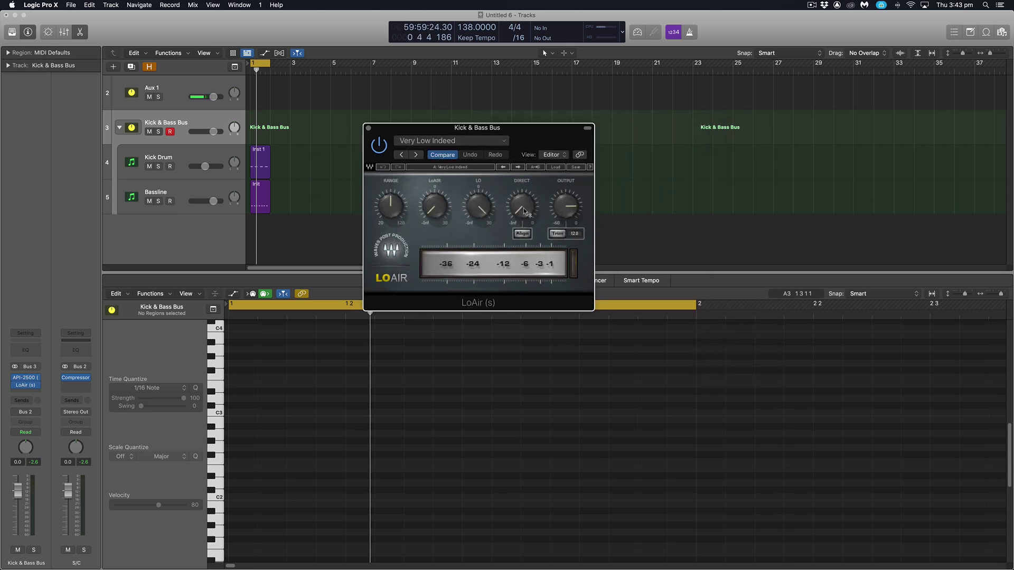
# - While playing, set LoAir Direct to 0, Output to 0.0 and Range to 65 Hz
pyautogui.press('space')
pyautogui.moveTo(524, 208); pyautogui.dragTo(519, 172)
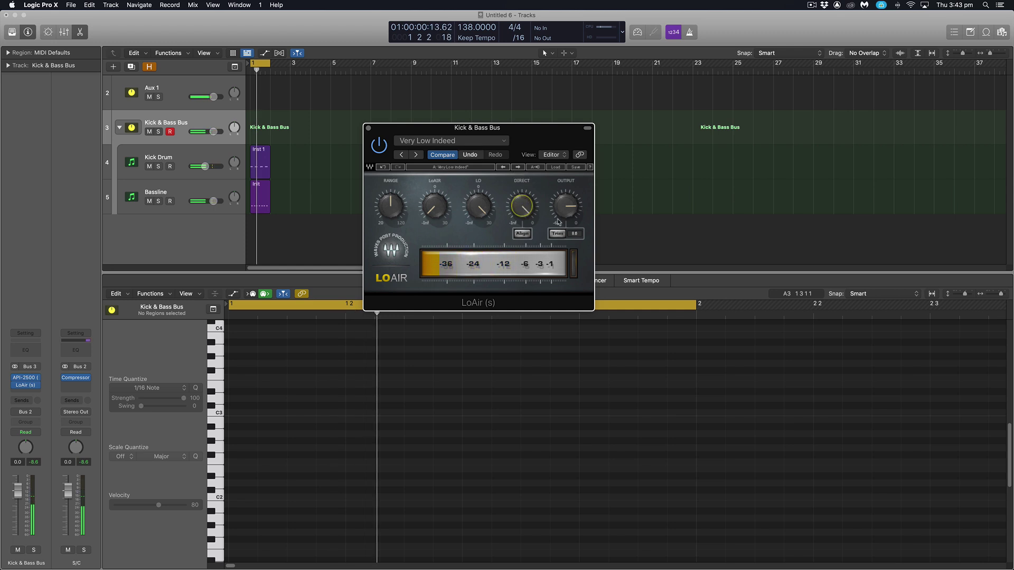
pyautogui.moveTo(559, 221); pyautogui.dragTo(559, 209)
pyautogui.moveTo(478, 205); pyautogui.dragTo(478, 246)
pyautogui.click(390, 206)
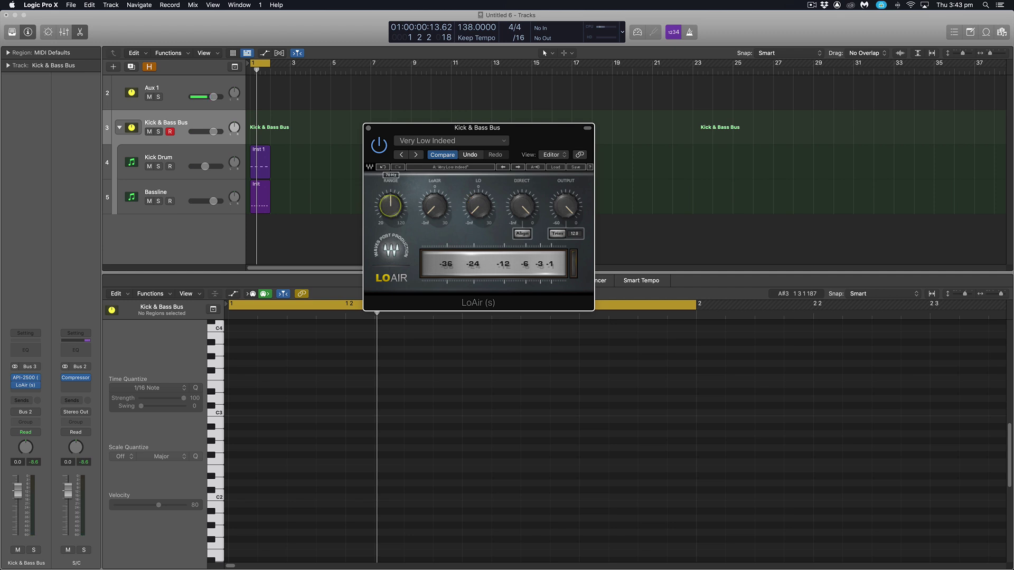
pyautogui.moveTo(392, 207); pyautogui.dragTo(391, 209)
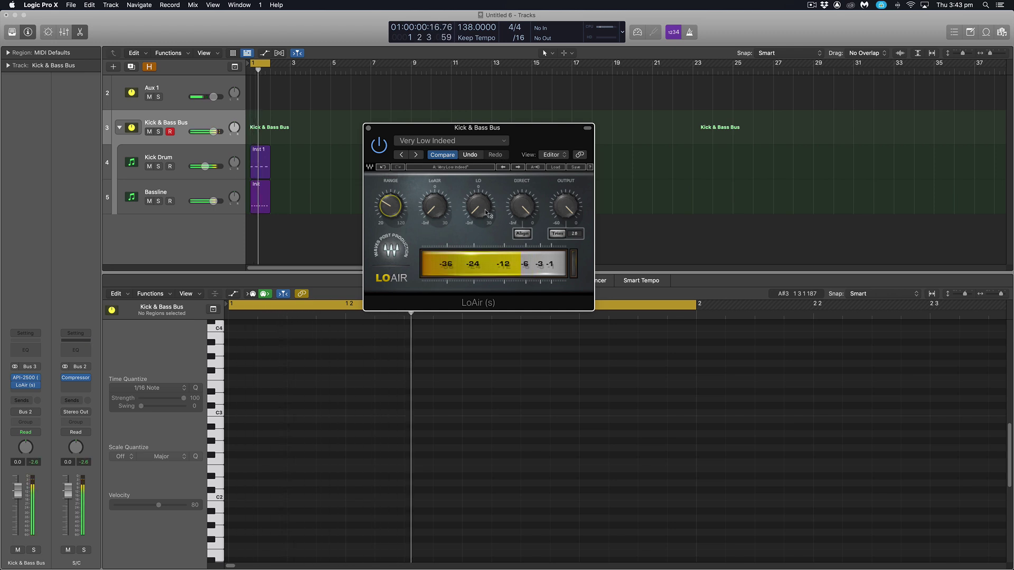
# - Settle the LoAir Lo amount at about 1.1 and replay to audition it
pyautogui.moveTo(480, 210); pyautogui.dragTo(480, 174)
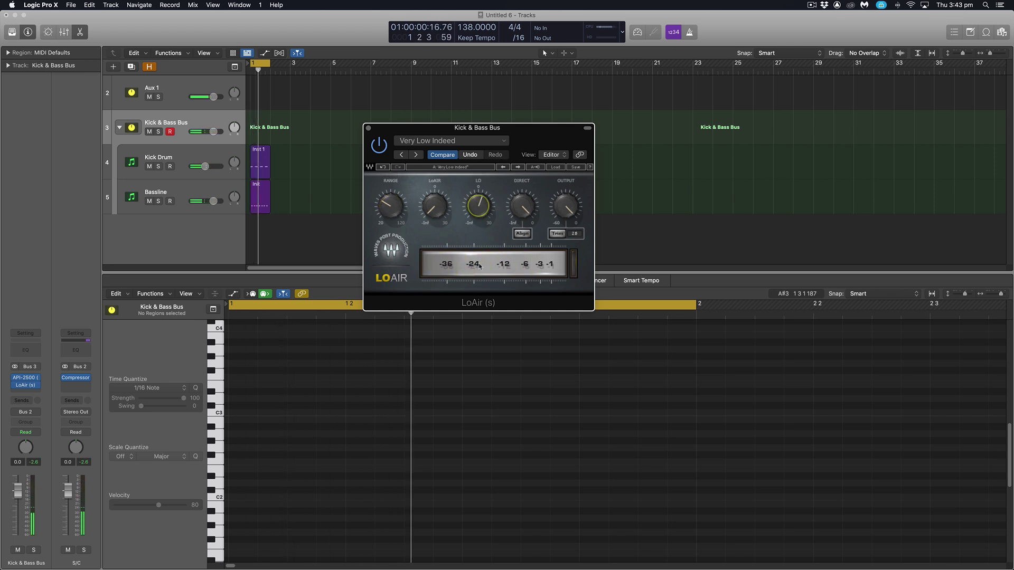
pyautogui.moveTo(478, 213); pyautogui.dragTo(478, 287)
pyautogui.moveTo(478, 213); pyautogui.dragTo(479, 185)
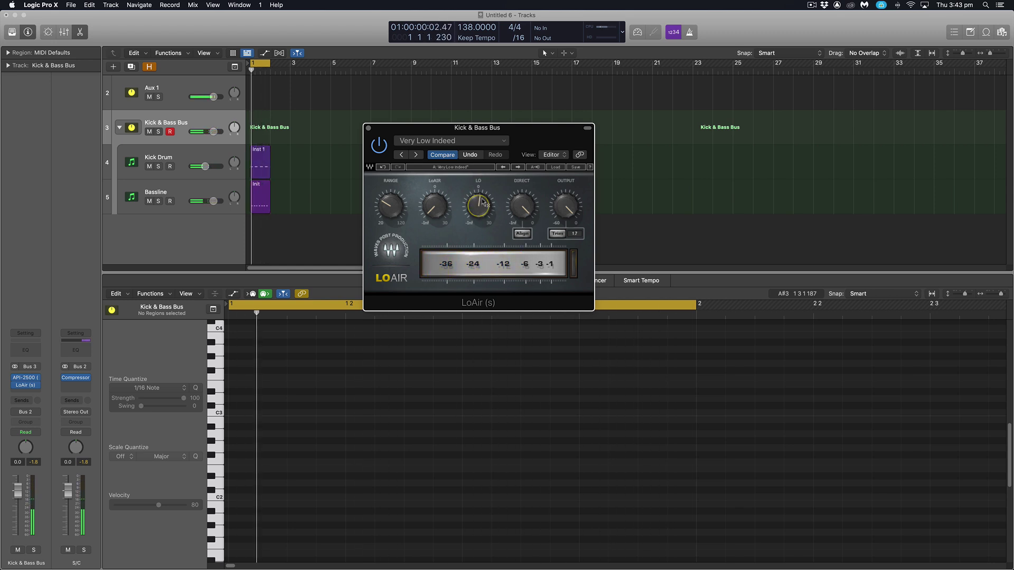
pyautogui.moveTo(481, 203)
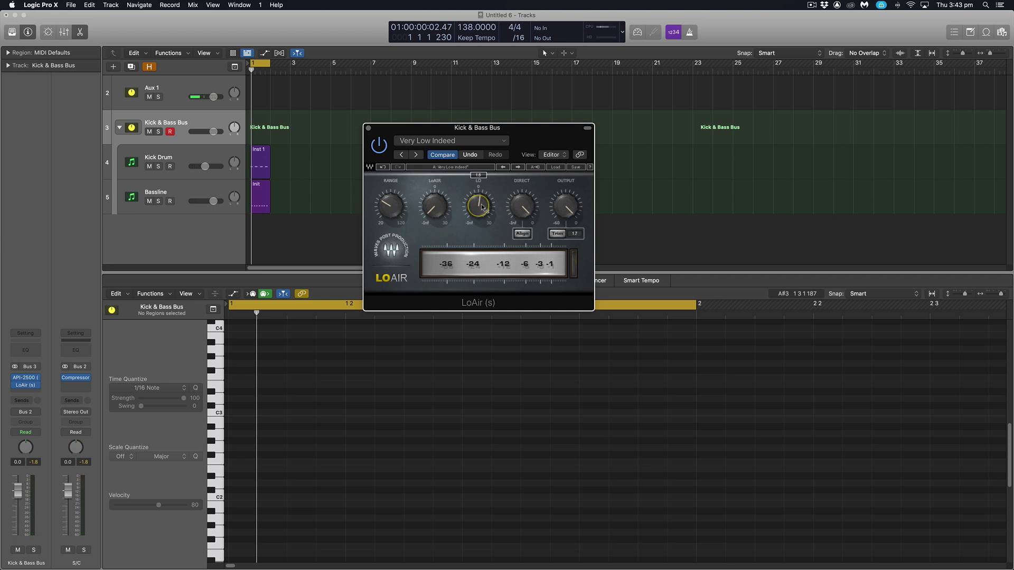
pyautogui.moveTo(483, 207)
pyautogui.mouseDown()
pyautogui.moveTo(484, 237)
pyautogui.moveTo(481, 209)
pyautogui.mouseUp()
pyautogui.press('space')
pyautogui.press('space')
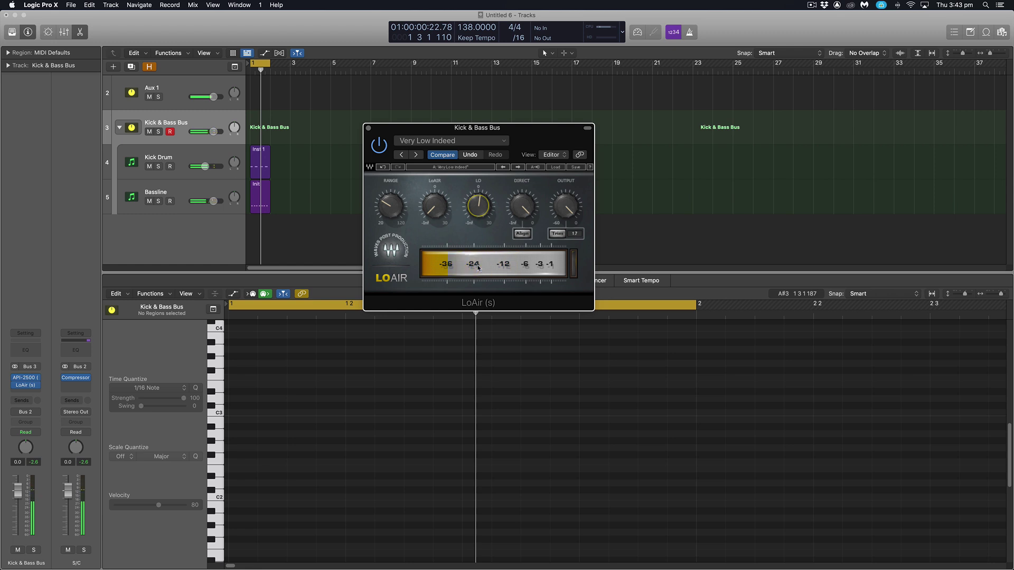